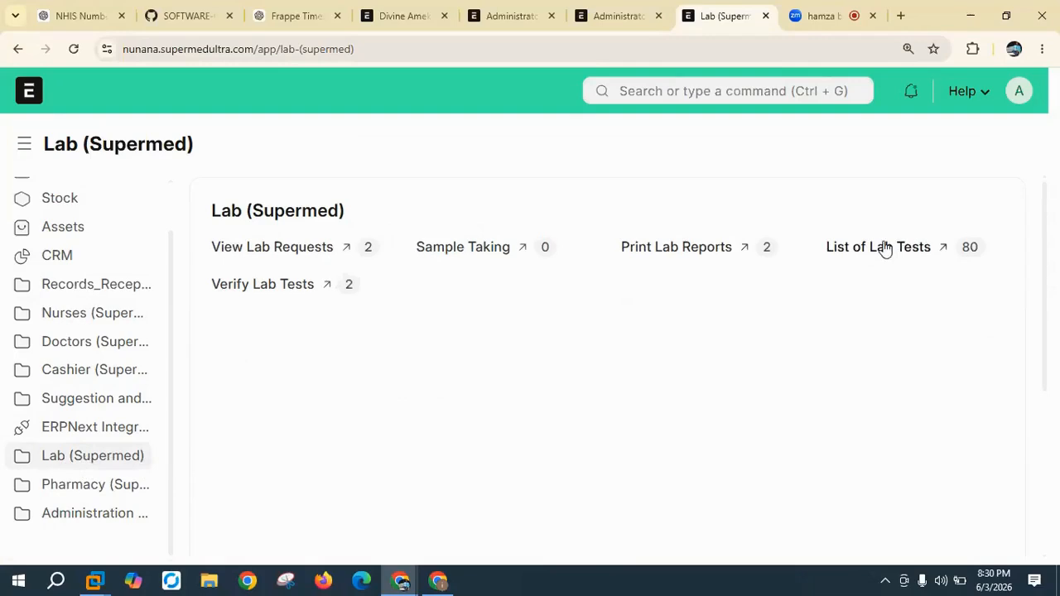
Step: Create a new lab test template from the list of lab tests and name the test FBC/CBC
{"action": "left_click", "coordinate": [888, 254]}
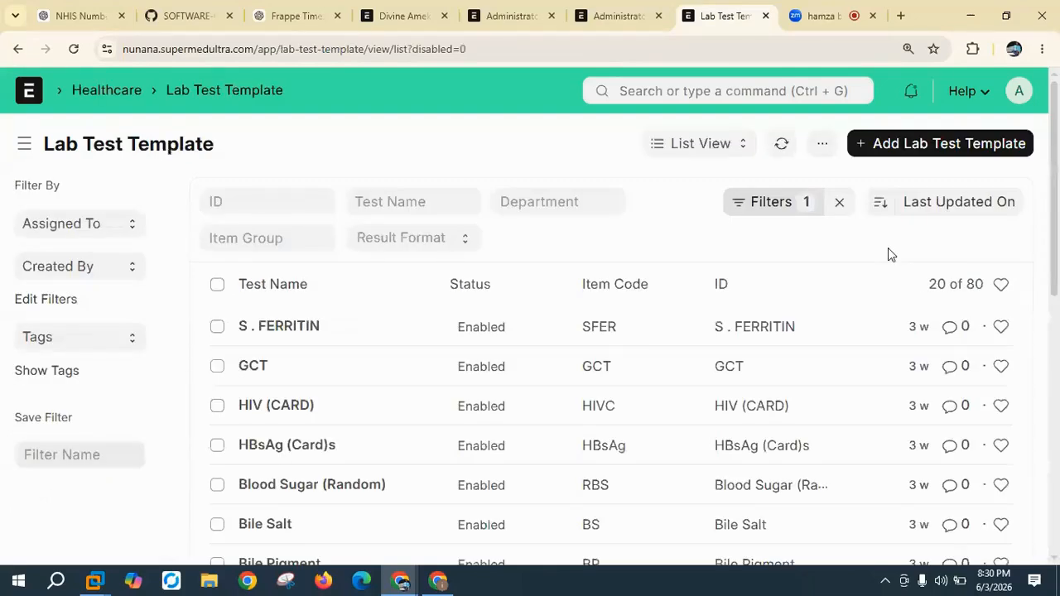
{"action": "left_click", "coordinate": [927, 152]}
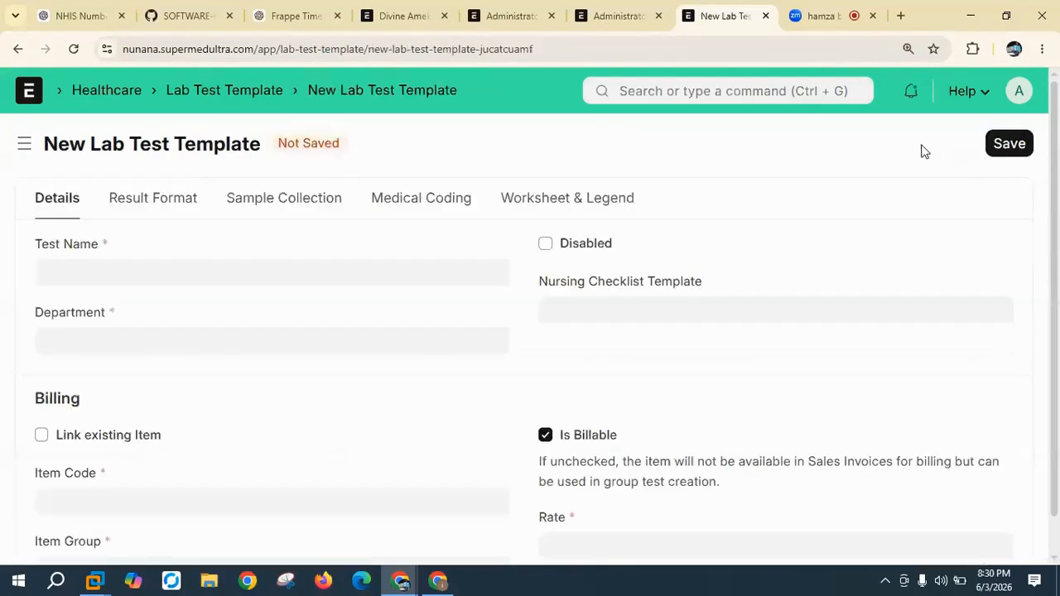
{"action": "left_click", "coordinate": [351, 272]}
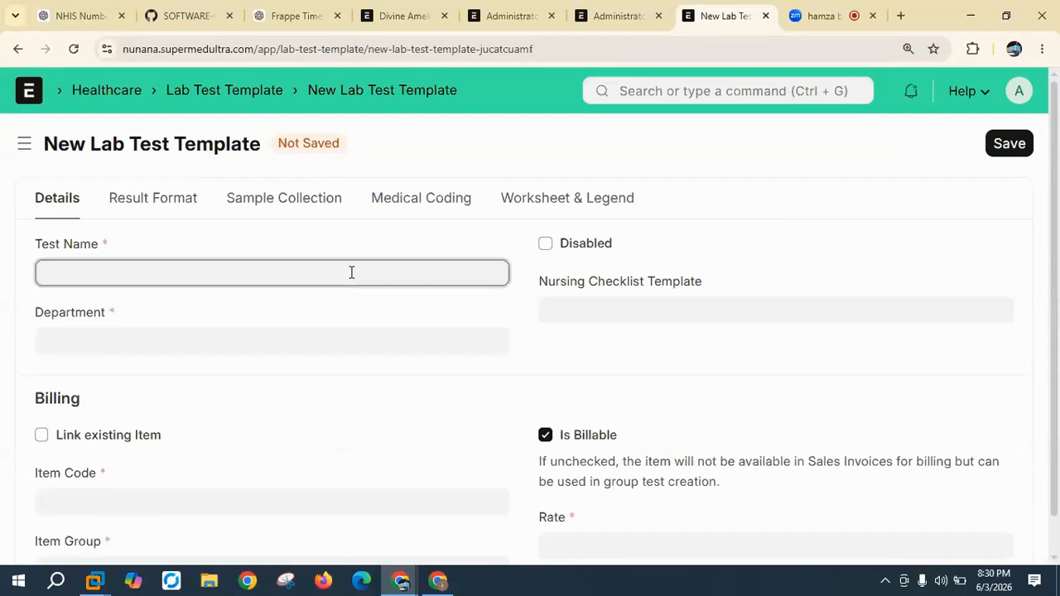
{"action": "type", "text": "FBC"}
{"action": "left_click", "coordinate": [286, 344]}
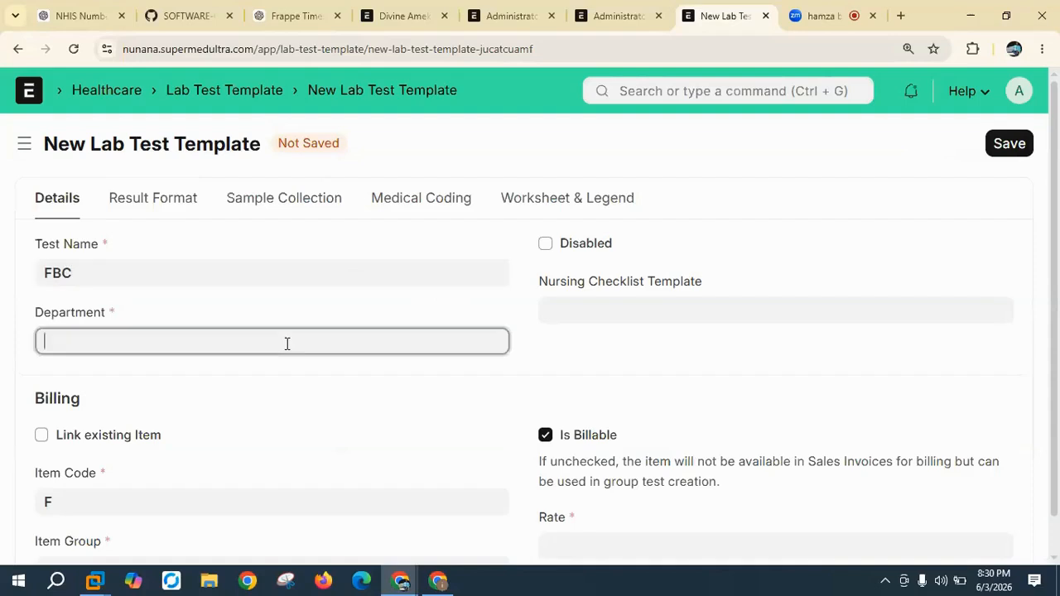
{"action": "left_click", "coordinate": [156, 274]}
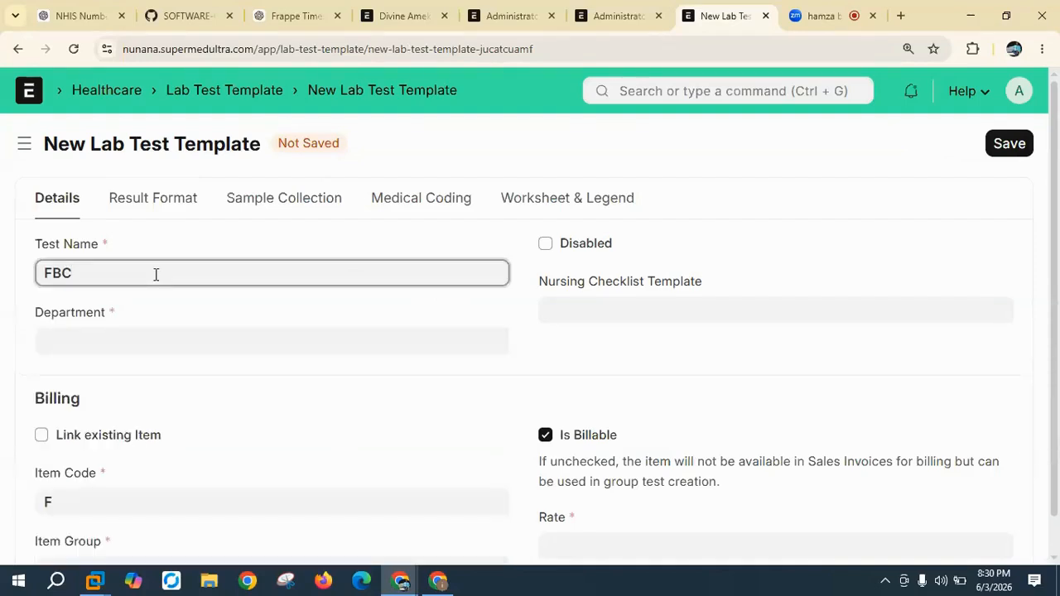
{"action": "type", "text": "/CBC"}
Step: Set the new template's department to Haematology
{"action": "left_click", "coordinate": [100, 345]}
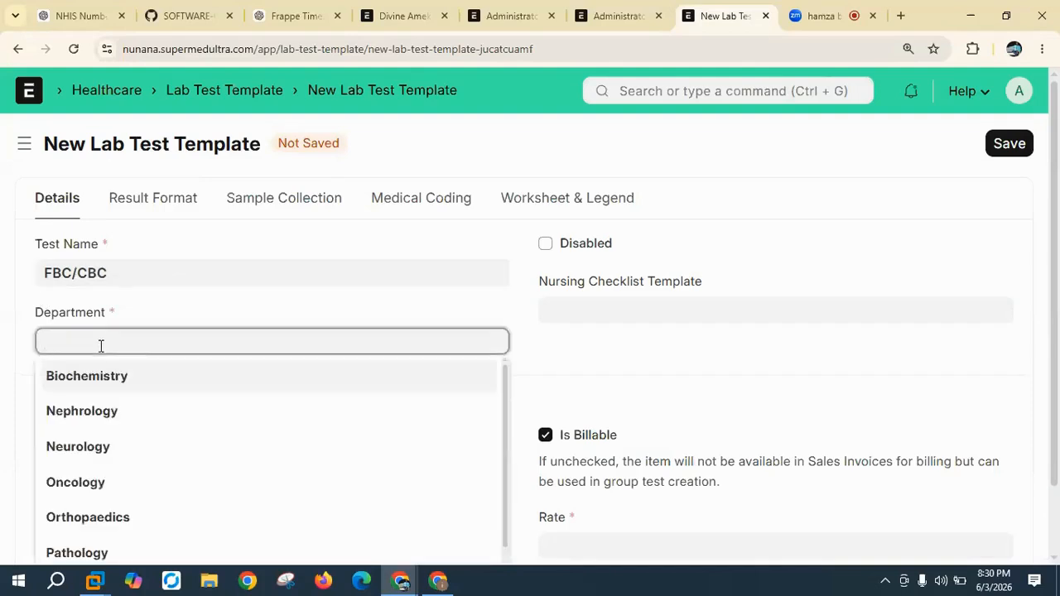
{"action": "type", "text": "HEAM"}
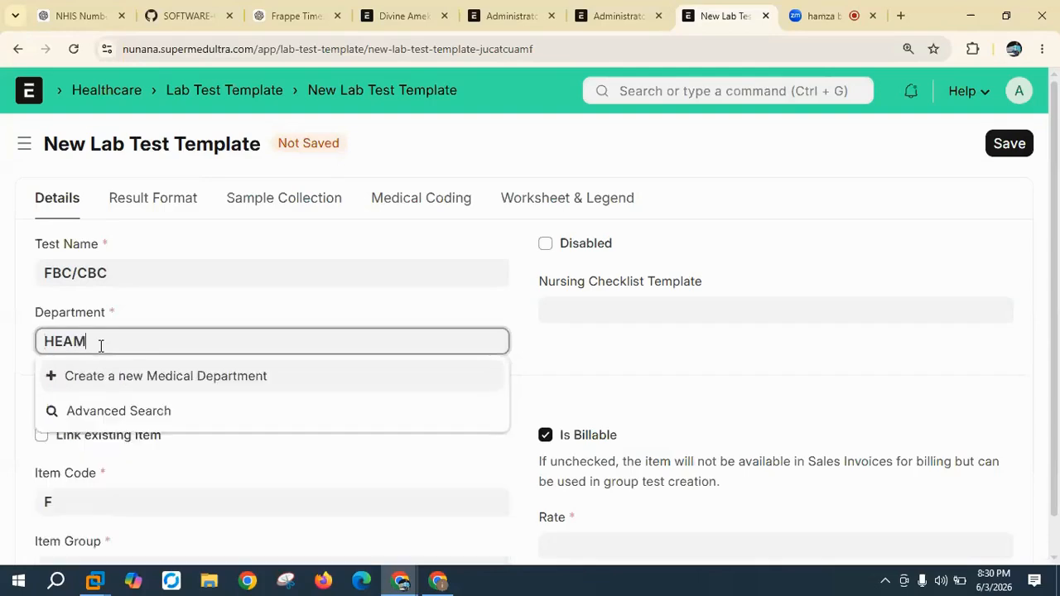
{"action": "key", "text": "BackSpace"}
{"action": "key", "text": "BackSpace"}
{"action": "key", "text": "BackSpace"}
{"action": "type", "text": "AE"}
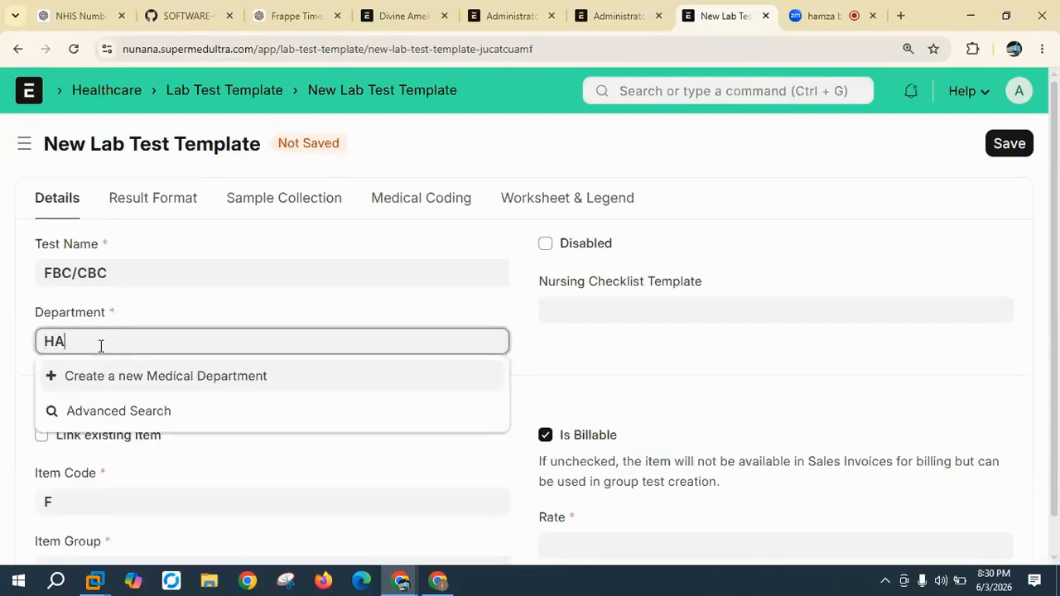
{"action": "key", "text": "BackSpace"}
{"action": "key", "text": "BackSpace"}
{"action": "type", "text": "EM"}
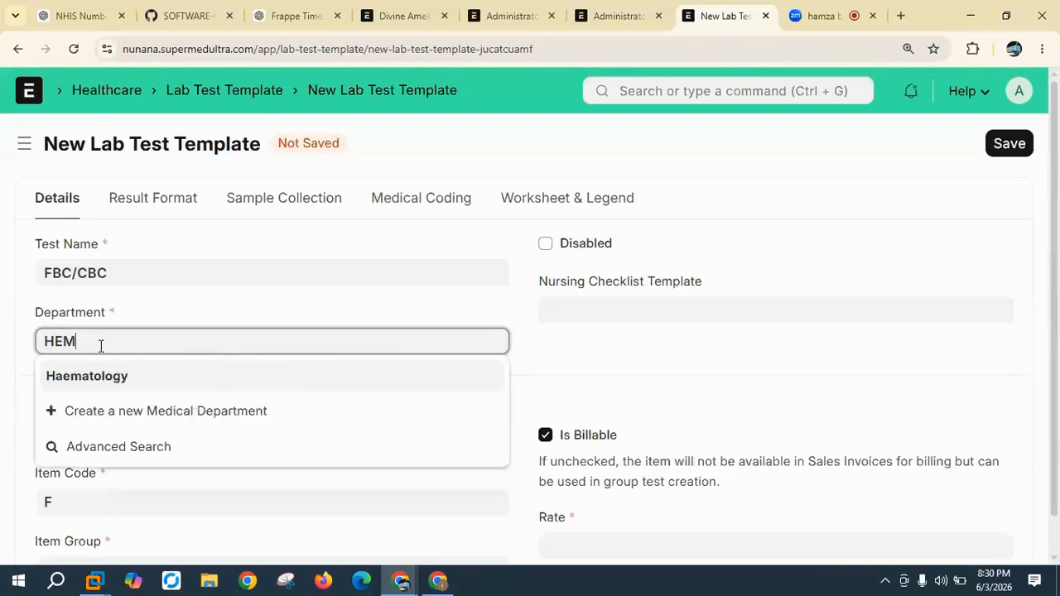
{"action": "key", "text": "BackSpace"}
{"action": "key", "text": "BackSpace"}
{"action": "type", "text": "AEM"}
{"action": "left_click", "coordinate": [107, 377]}
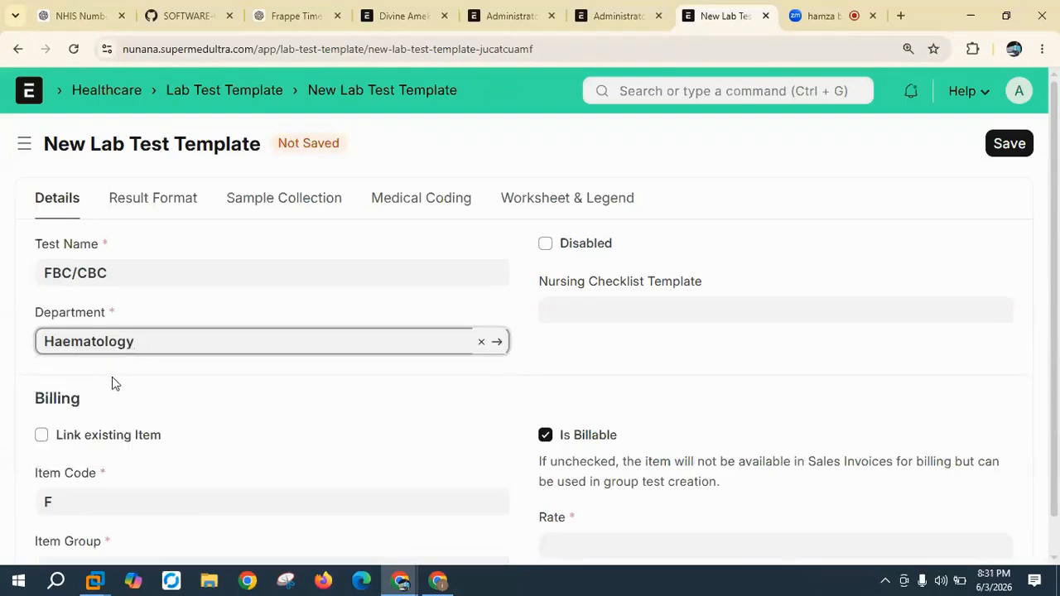
Step: Copy the test name FBC/CBC into the item code, replacing its existing content
{"action": "scroll", "coordinate": [112, 384], "scroll_direction": "down", "scroll_amount": 1}
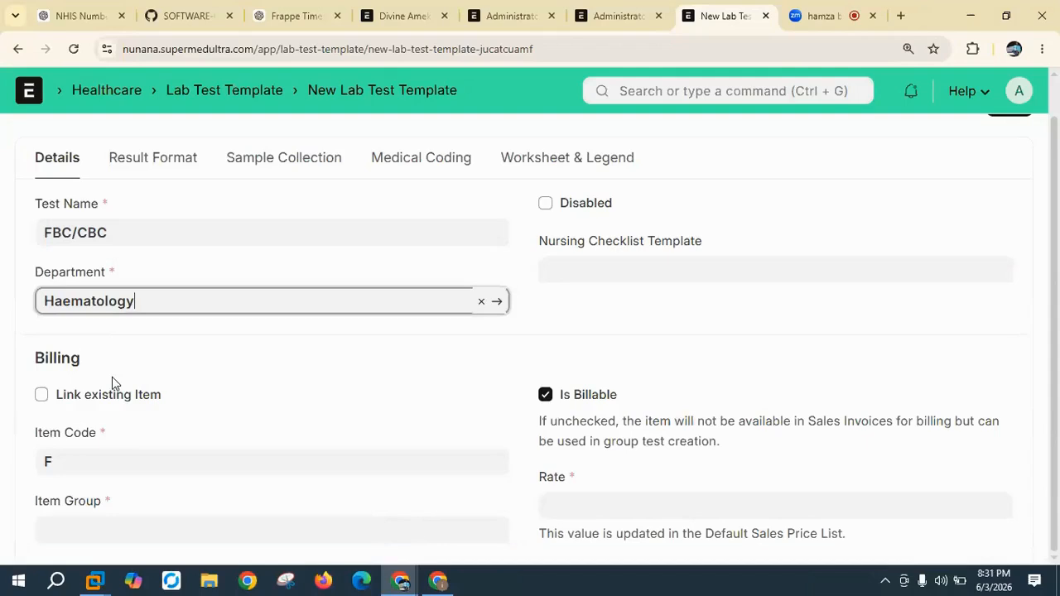
{"action": "left_click", "coordinate": [73, 461]}
{"action": "left_click", "coordinate": [70, 225]}
{"action": "triple_click", "coordinate": [70, 225]}
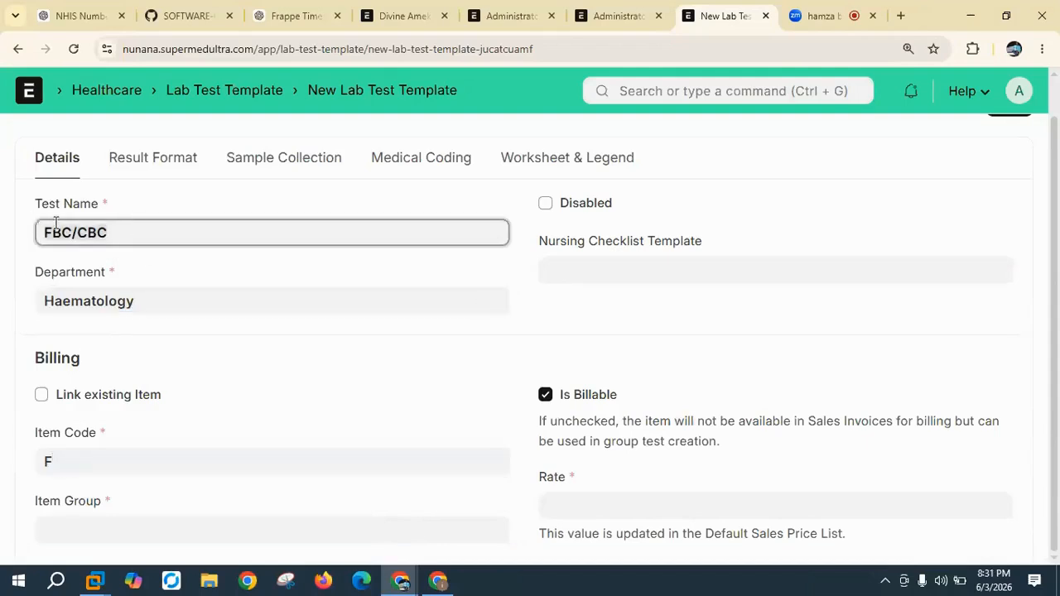
{"action": "right_click", "coordinate": [63, 235]}
{"action": "left_click", "coordinate": [88, 267]}
{"action": "left_click", "coordinate": [64, 461]}
{"action": "key", "text": "ctrl+a"}
{"action": "key", "text": "ctrl+v"}
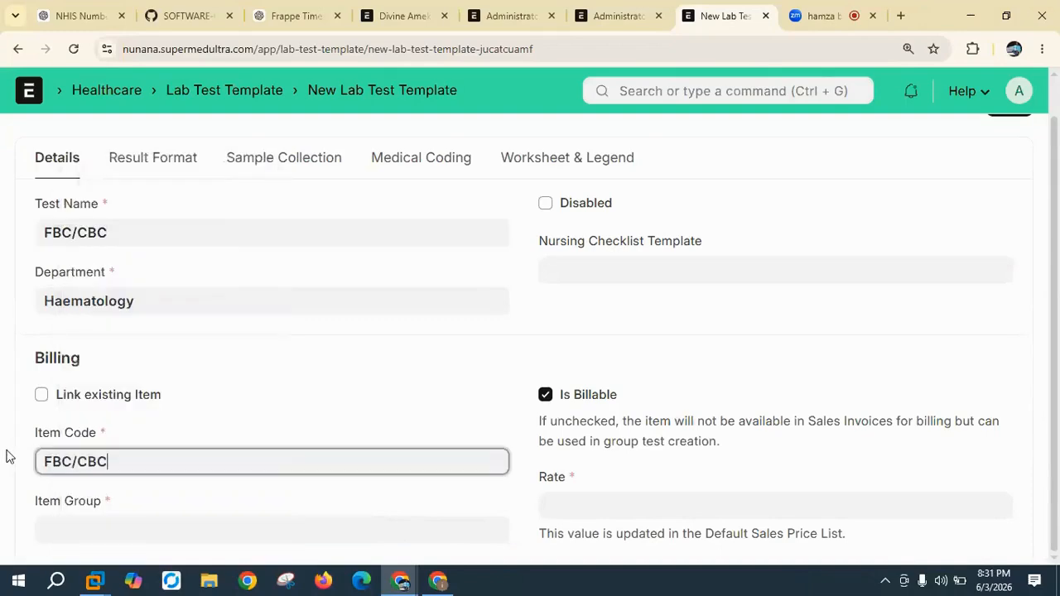
Step: Set the template's item group to Laboratory
{"action": "left_click", "coordinate": [63, 524]}
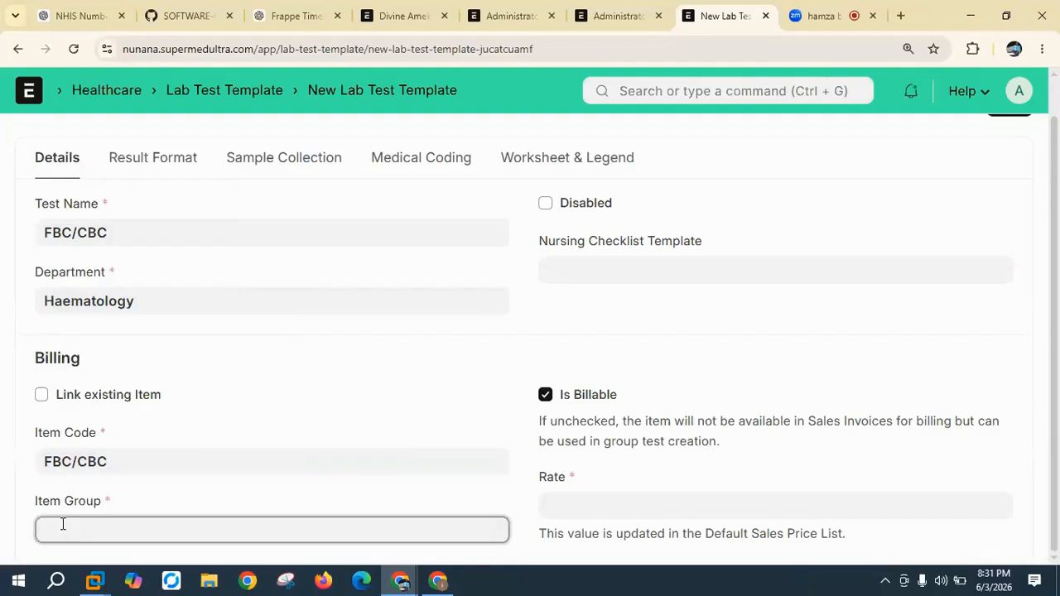
{"action": "scroll", "coordinate": [63, 525], "scroll_direction": "down", "scroll_amount": 2}
{"action": "scroll", "coordinate": [95, 472], "scroll_direction": "down", "scroll_amount": 2}
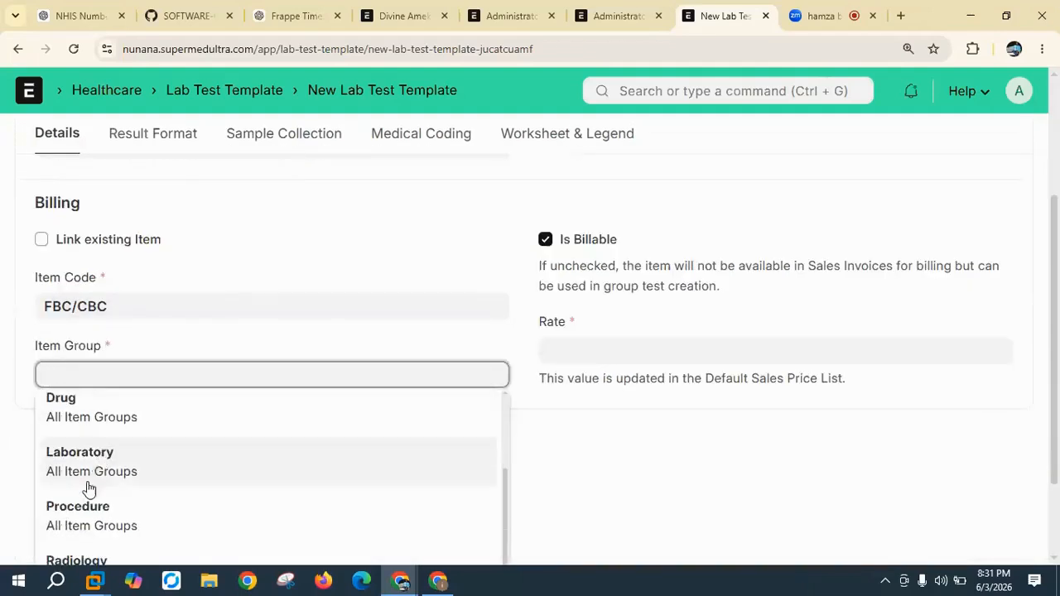
{"action": "left_click", "coordinate": [107, 468]}
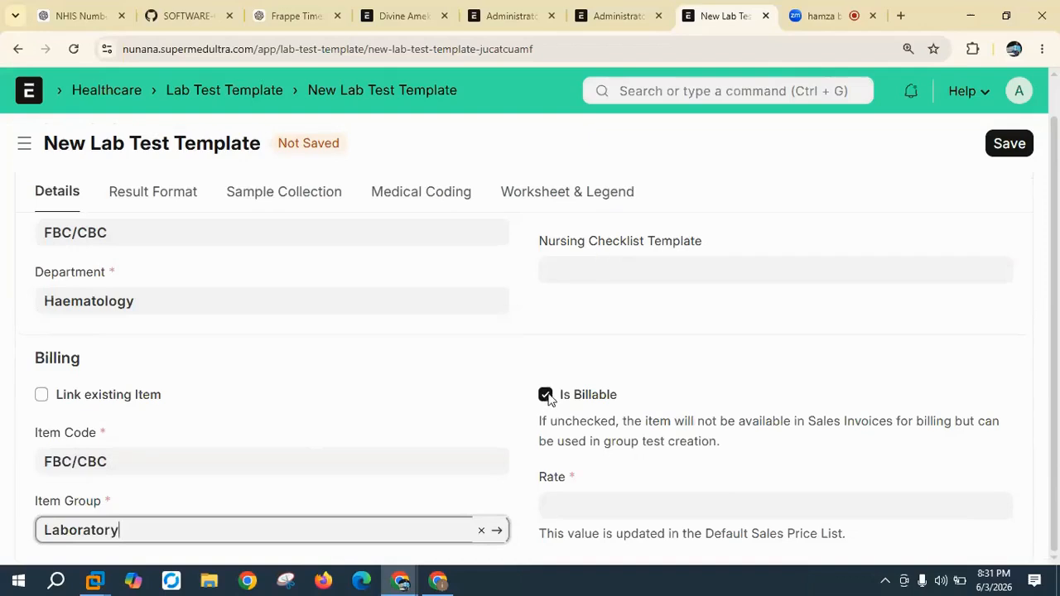
Step: Set the billing rate to 150 and try to save the template
{"action": "left_click", "coordinate": [555, 506]}
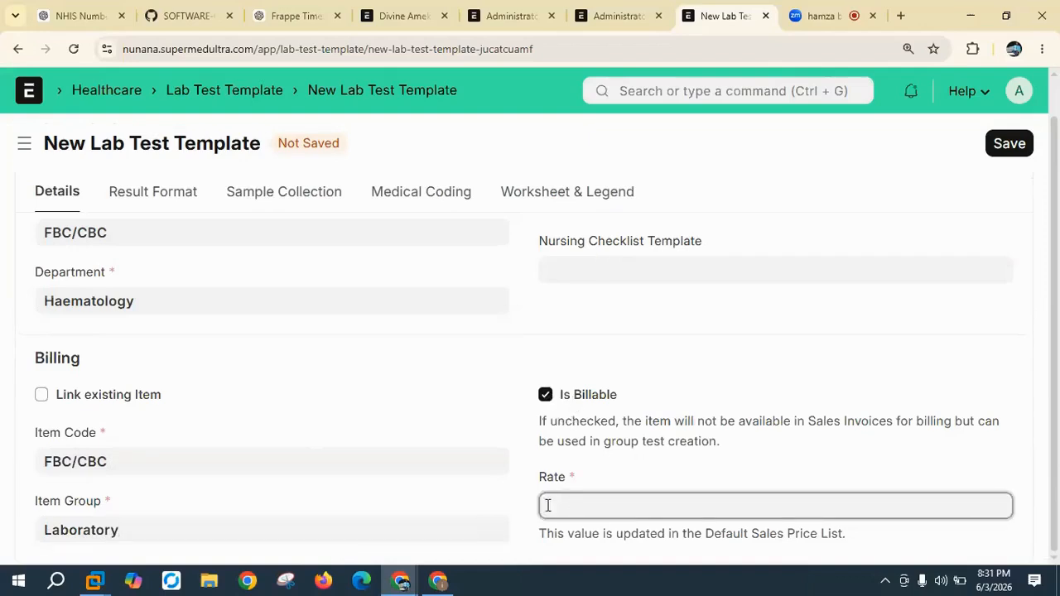
{"action": "type", "text": "150"}
{"action": "left_click", "coordinate": [1009, 149]}
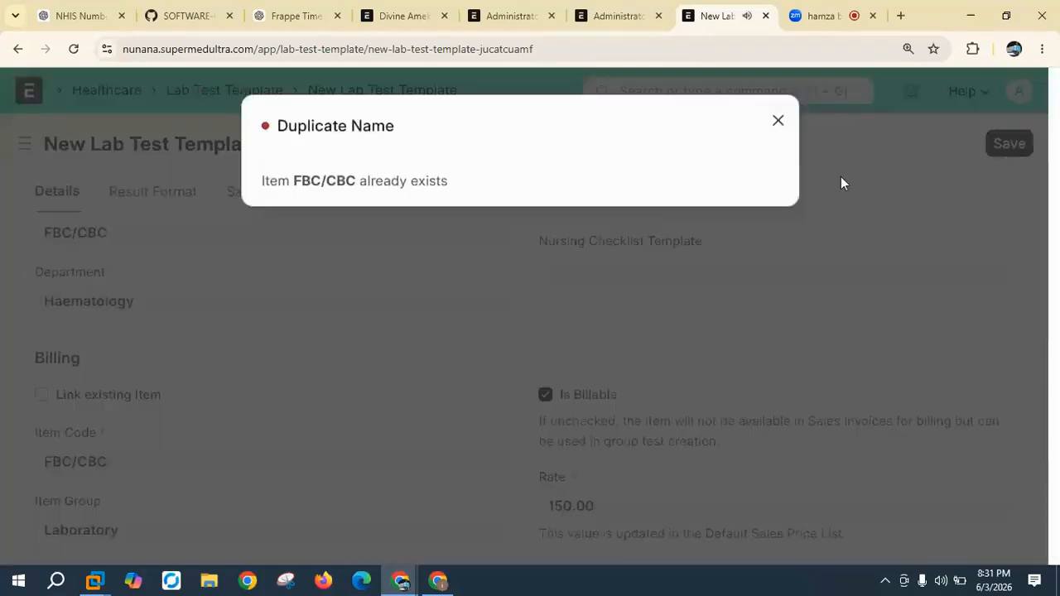
{"action": "left_click", "coordinate": [777, 120]}
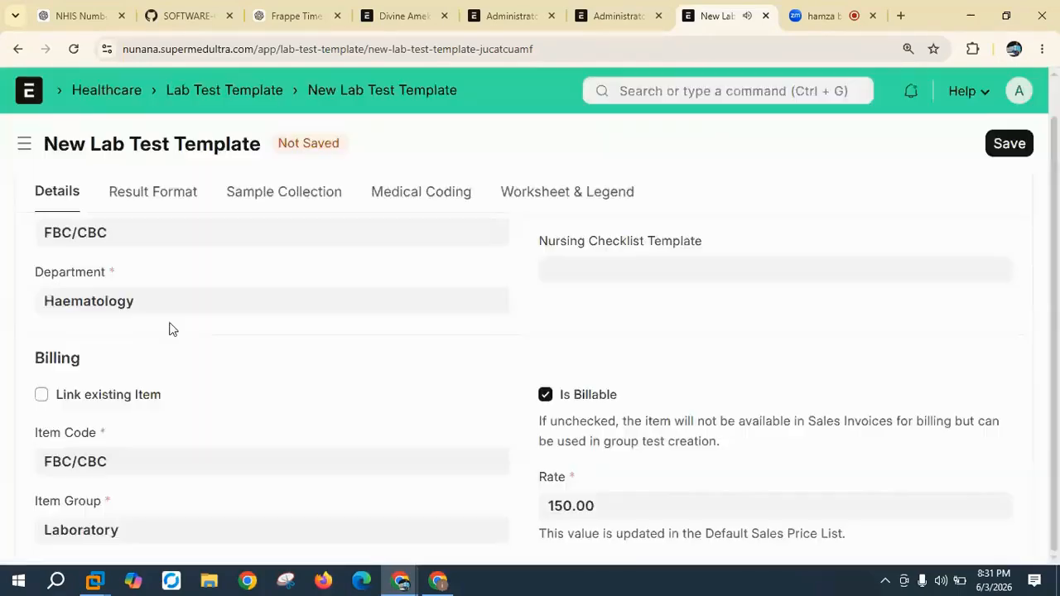
Step: Change both the test name and the item code to FBC/FBC and save the template
{"action": "left_click", "coordinate": [87, 232]}
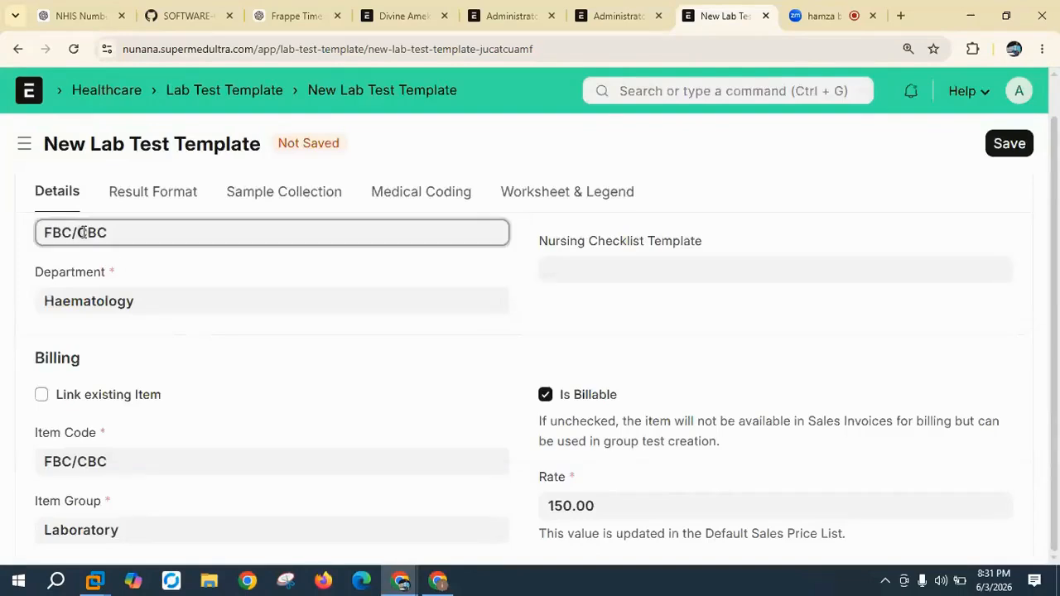
{"action": "key", "text": "BackSpace"}
{"action": "type", "text": "F"}
{"action": "left_click", "coordinate": [87, 462]}
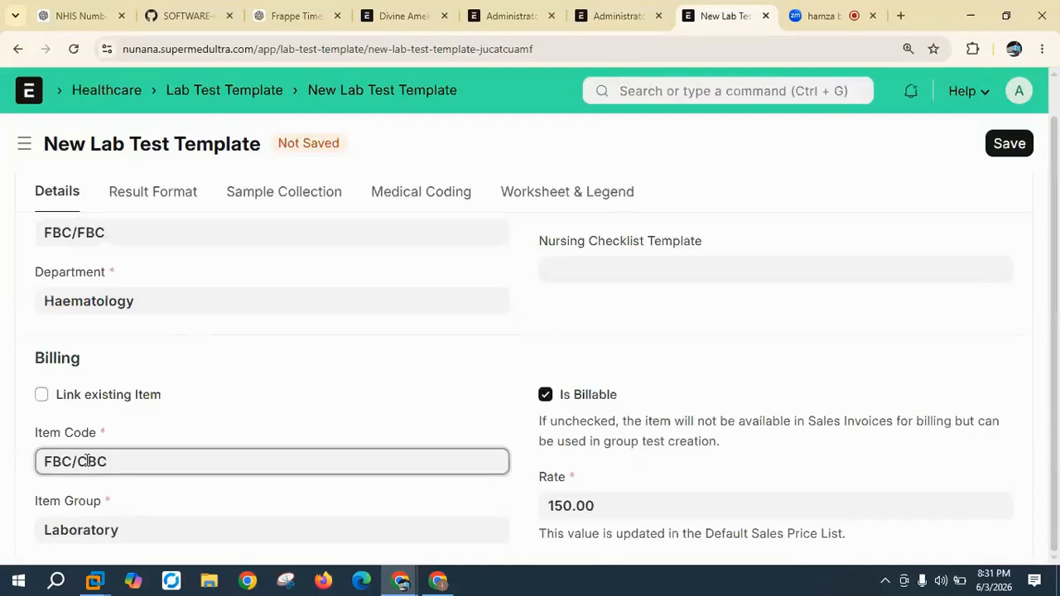
{"action": "key", "text": "BackSpace"}
{"action": "type", "text": "F"}
{"action": "left_click", "coordinate": [1015, 145]}
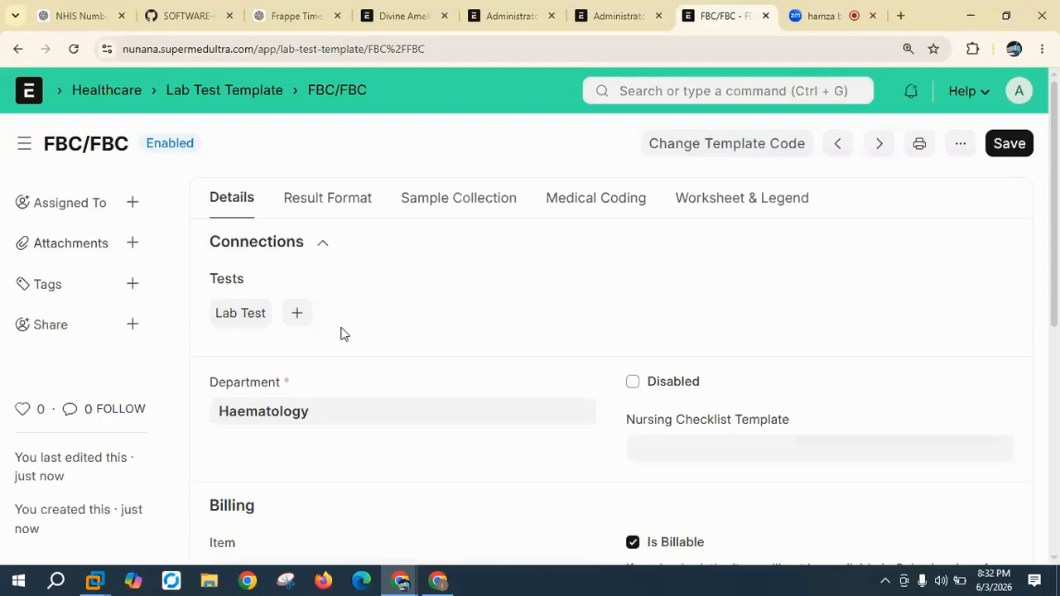
Step: Set the result format of the FBC/FBC template to Compound
{"action": "scroll", "coordinate": [343, 332], "scroll_direction": "down", "scroll_amount": 3}
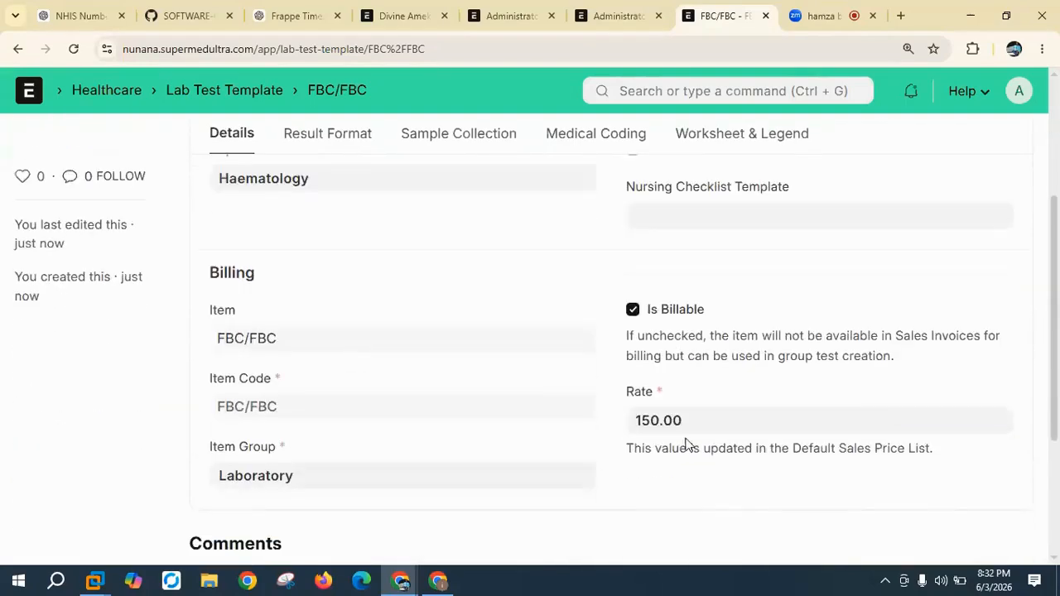
{"action": "scroll", "coordinate": [398, 493], "scroll_direction": "down", "scroll_amount": 2}
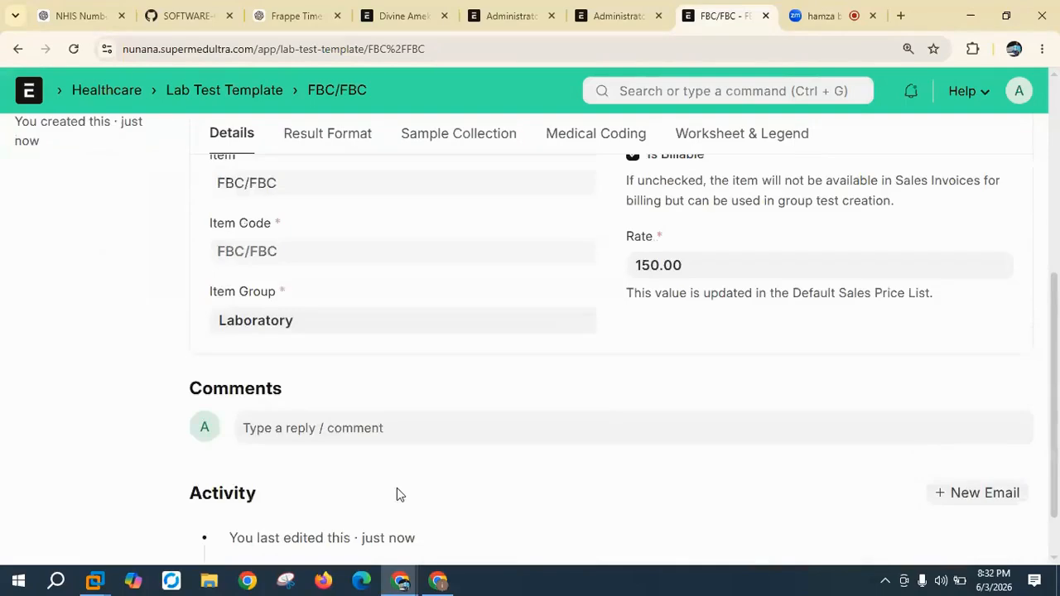
{"action": "scroll", "coordinate": [397, 488], "scroll_direction": "up", "scroll_amount": 2}
{"action": "scroll", "coordinate": [397, 489], "scroll_direction": "up", "scroll_amount": 2}
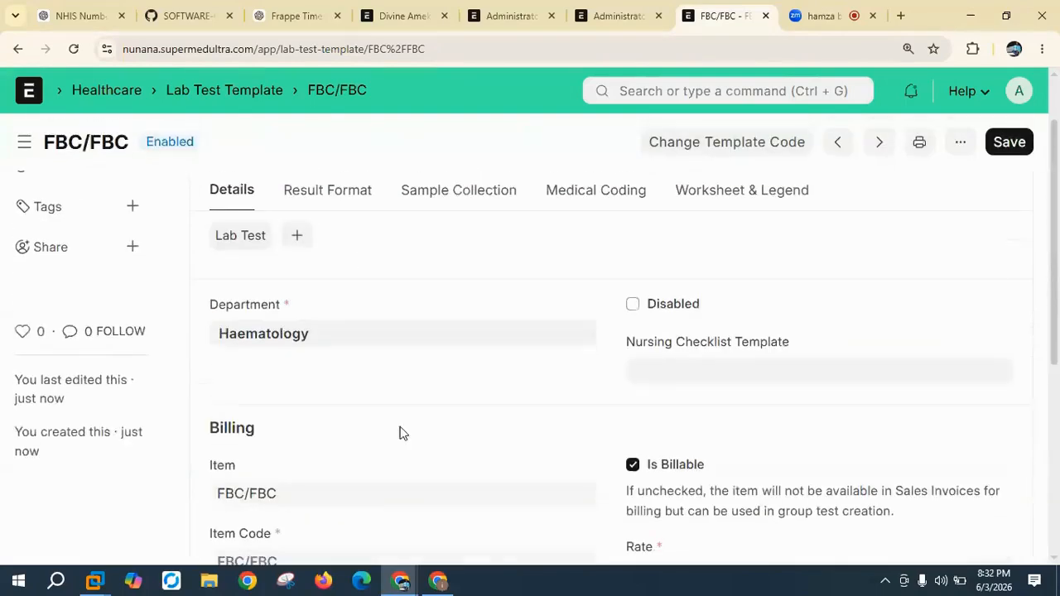
{"action": "left_click", "coordinate": [333, 196]}
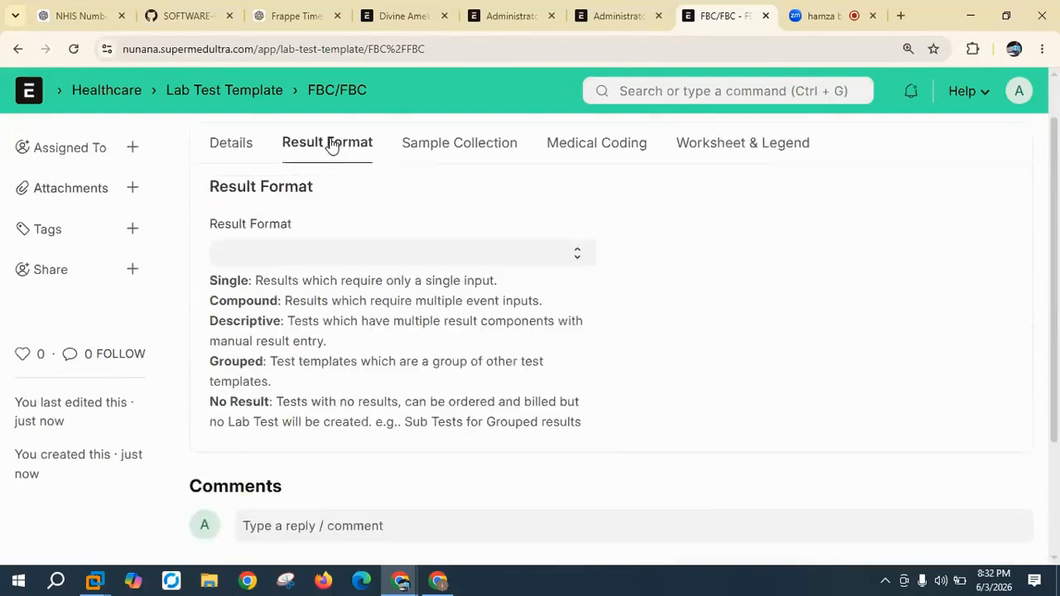
{"action": "left_click", "coordinate": [283, 260]}
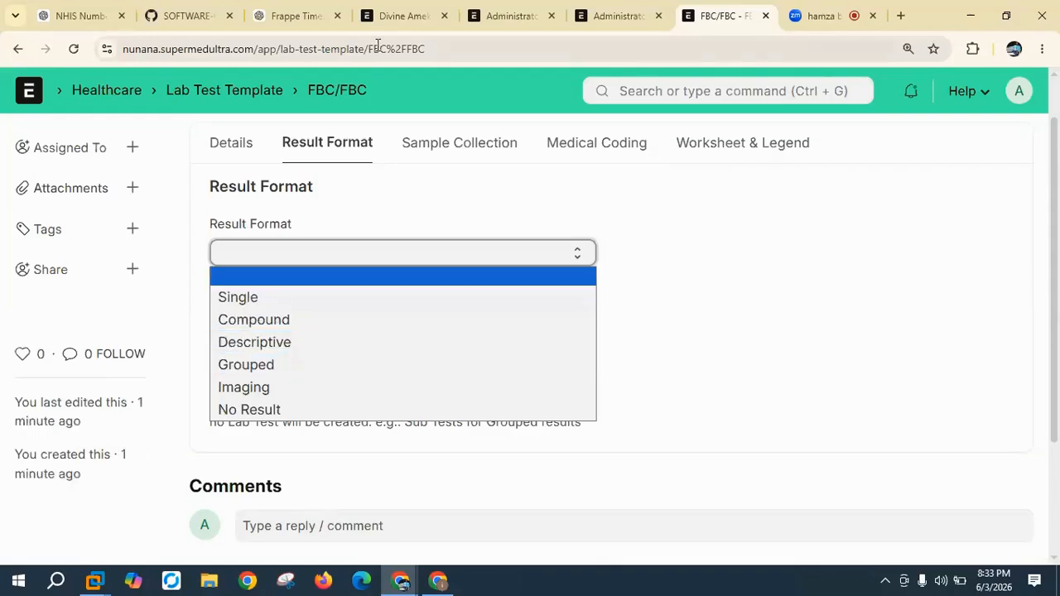
{"action": "left_click", "coordinate": [267, 323]}
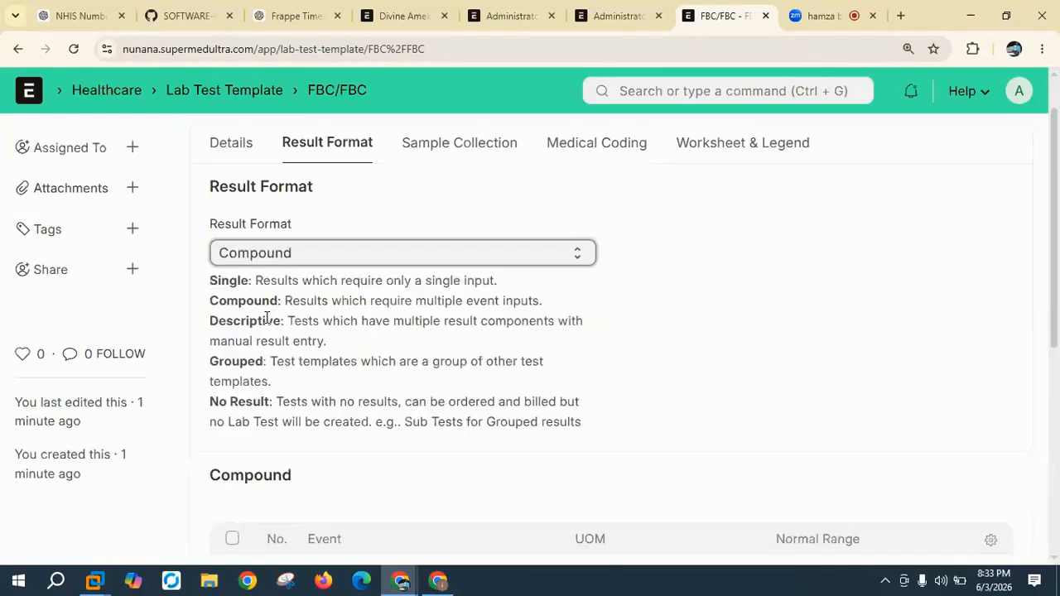
Step: Add a row to the Compound results table with HB as its event
{"action": "scroll", "coordinate": [299, 348], "scroll_direction": "down", "scroll_amount": 3}
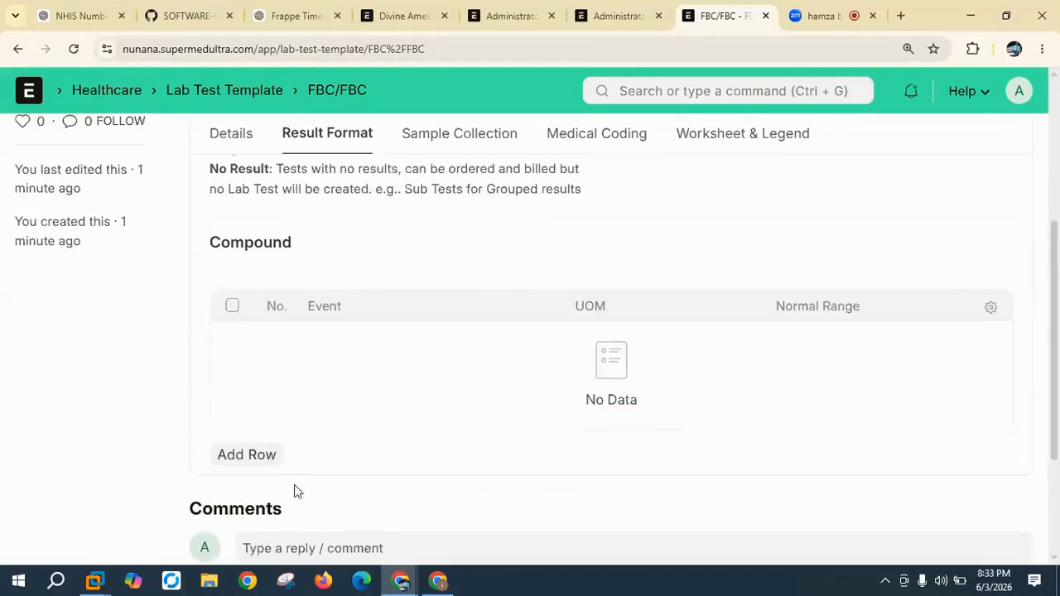
{"action": "left_click", "coordinate": [246, 454]}
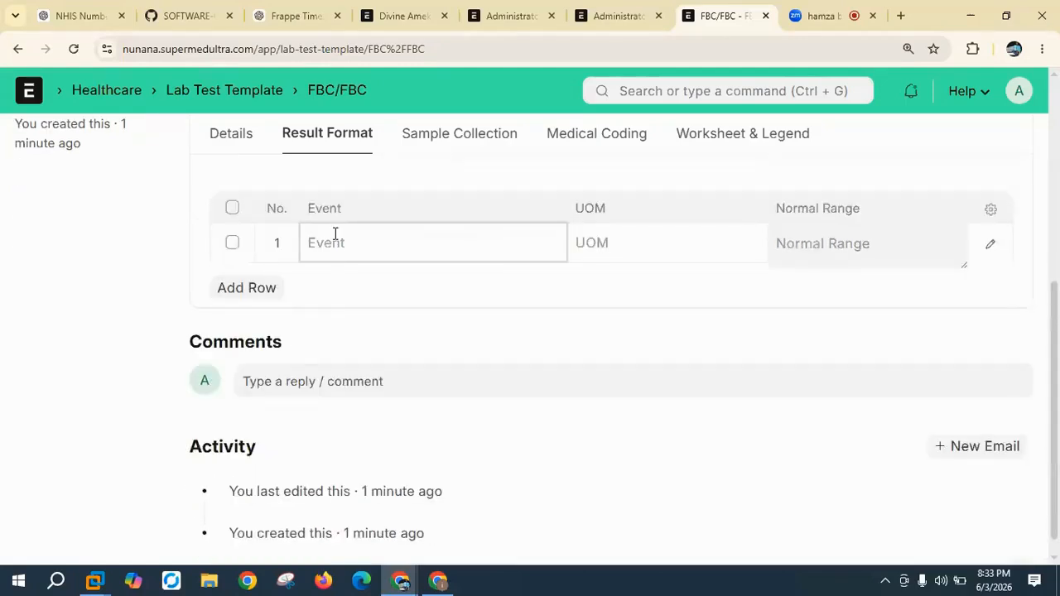
{"action": "type", "text": "hb"}
{"action": "key", "text": "BackSpace"}
{"action": "type", "text": "Hb"}
{"action": "key", "text": "BackSpace"}
{"action": "key", "text": "BackSpace"}
{"action": "type", "text": "HB"}
Step: Set the unit of measure of the HB row to ng/ml
{"action": "left_click", "coordinate": [626, 239]}
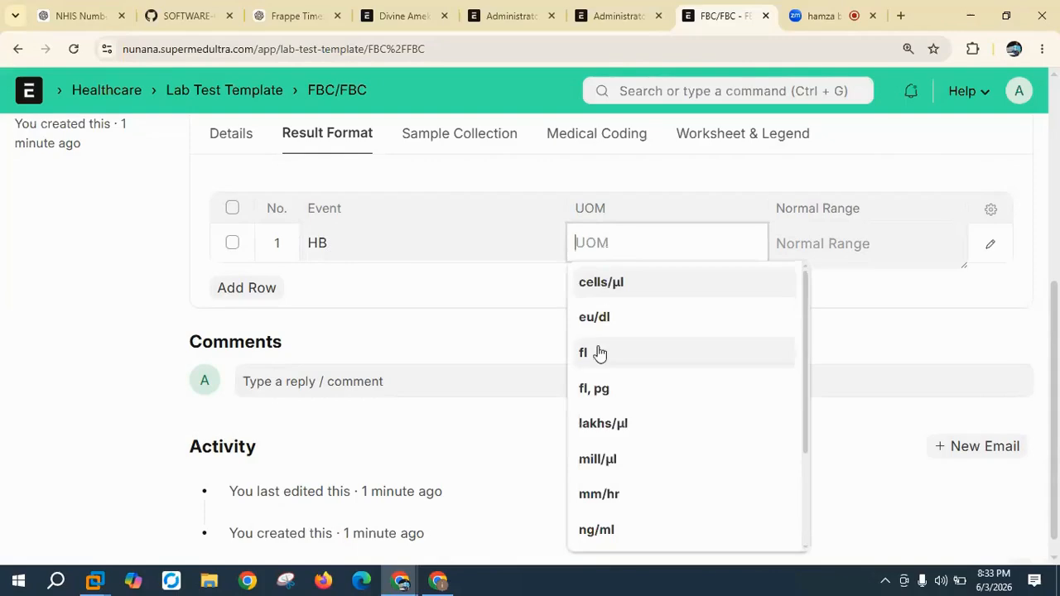
{"action": "scroll", "coordinate": [601, 390], "scroll_direction": "down", "scroll_amount": 3}
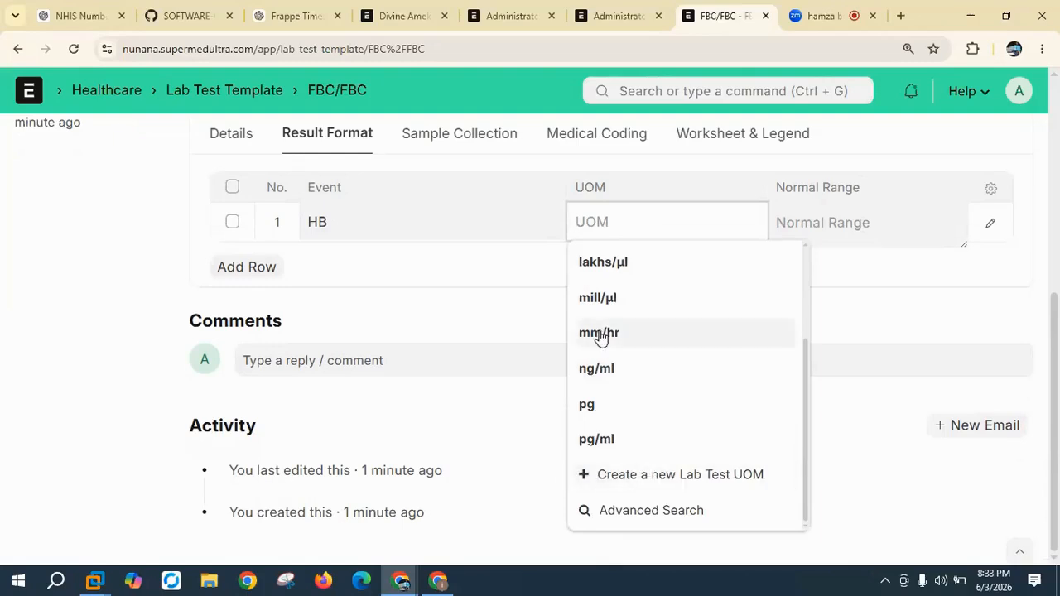
{"action": "scroll", "coordinate": [611, 390], "scroll_direction": "up", "scroll_amount": 4}
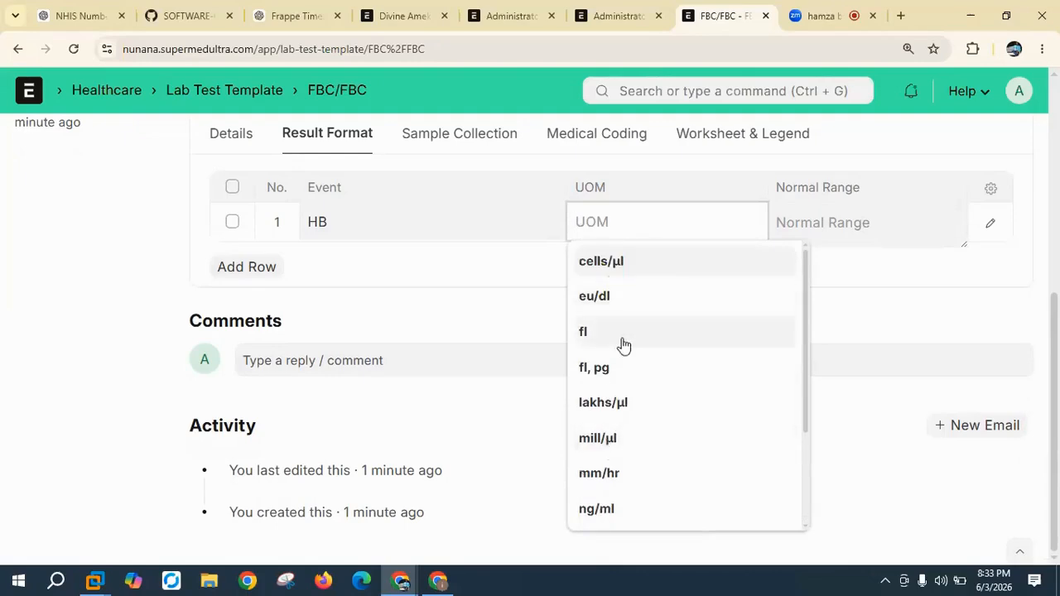
{"action": "scroll", "coordinate": [622, 345], "scroll_direction": "down", "scroll_amount": 2}
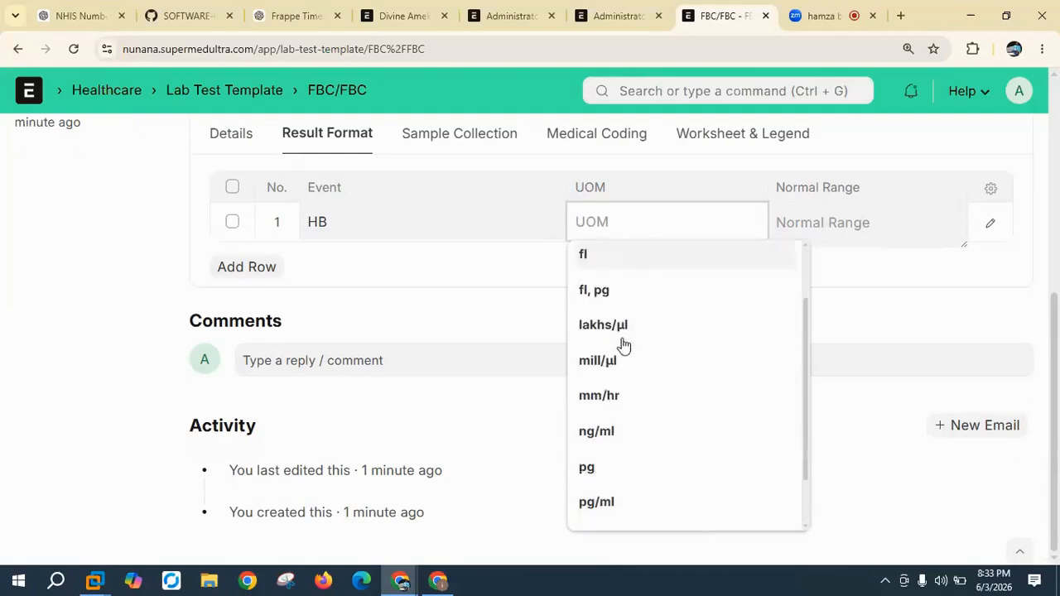
{"action": "left_click", "coordinate": [621, 431]}
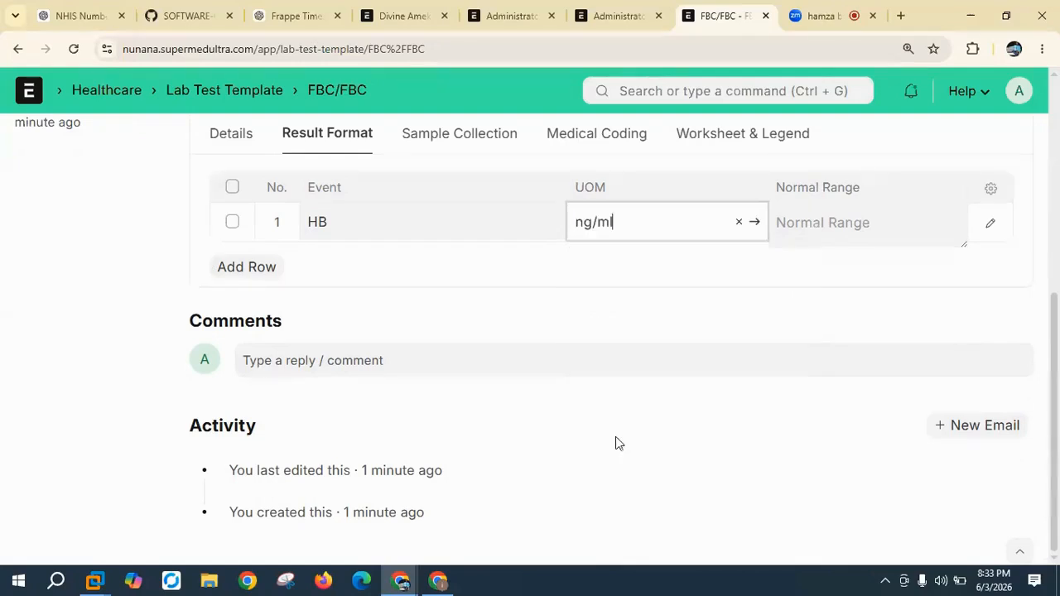
Step: Add a second row to the Compound results table with WBC as its event
{"action": "left_click", "coordinate": [245, 269]}
{"action": "left_click", "coordinate": [327, 262]}
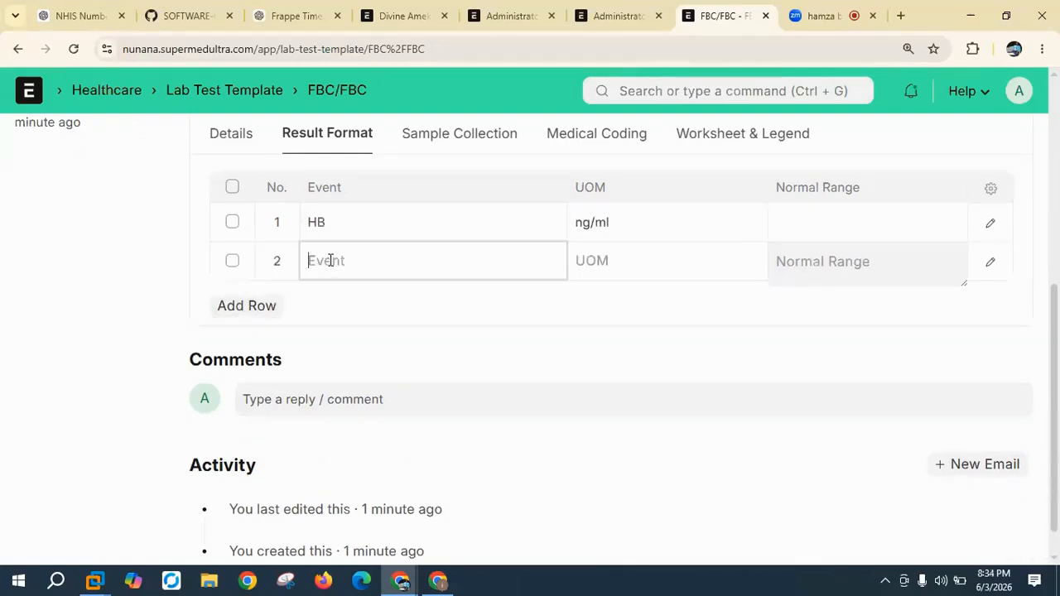
{"action": "type", "text": "wbc"}
{"action": "key", "text": "ctrl+a"}
{"action": "type", "text": "WBC"}
Step: Set the unit of measure of the WBC row to mill/µl
{"action": "left_click", "coordinate": [605, 262]}
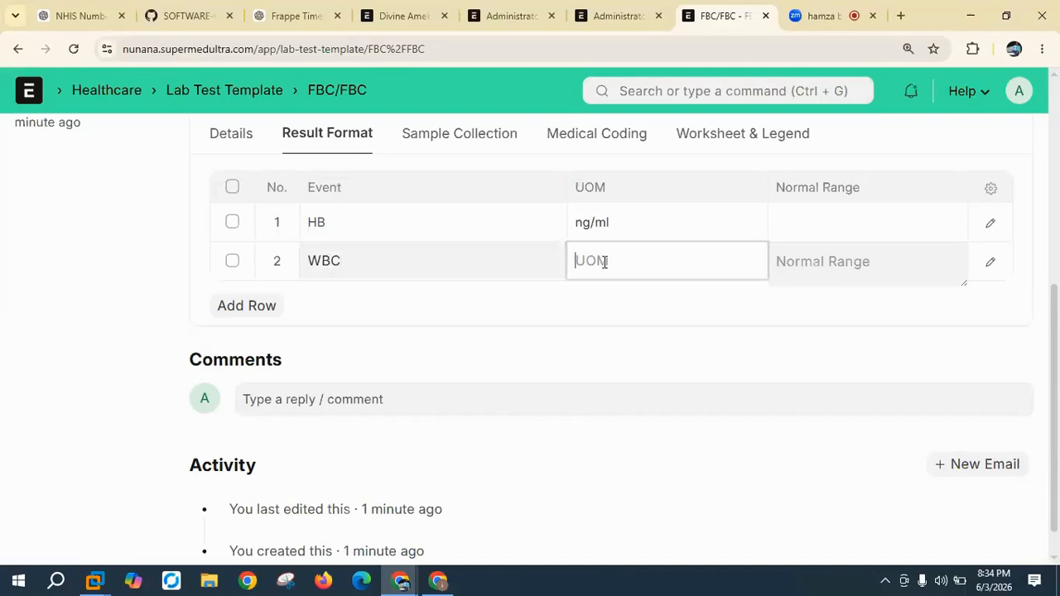
{"action": "left_click", "coordinate": [626, 260]}
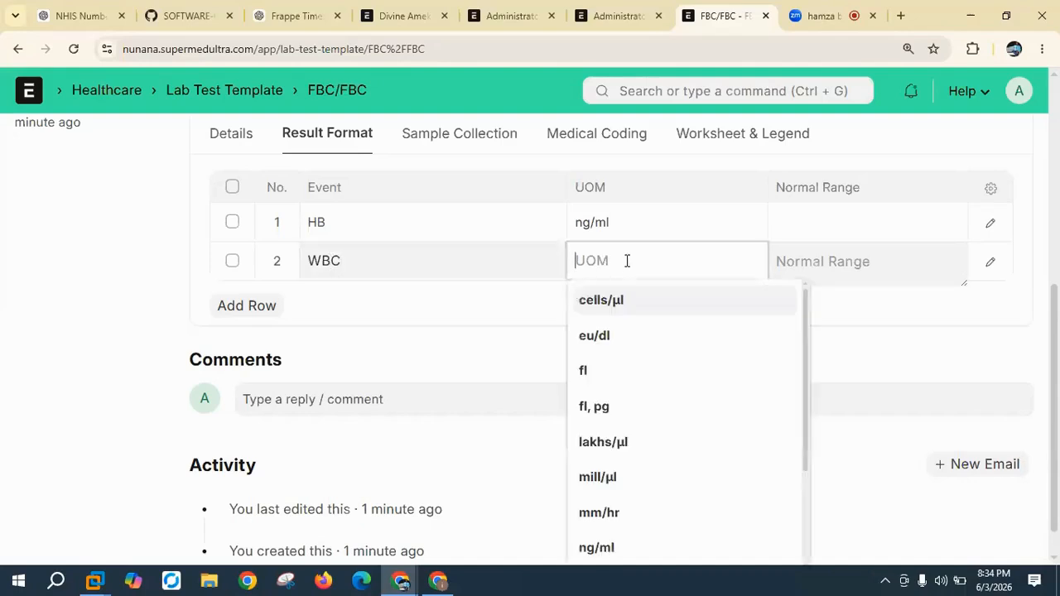
{"action": "left_click", "coordinate": [628, 479]}
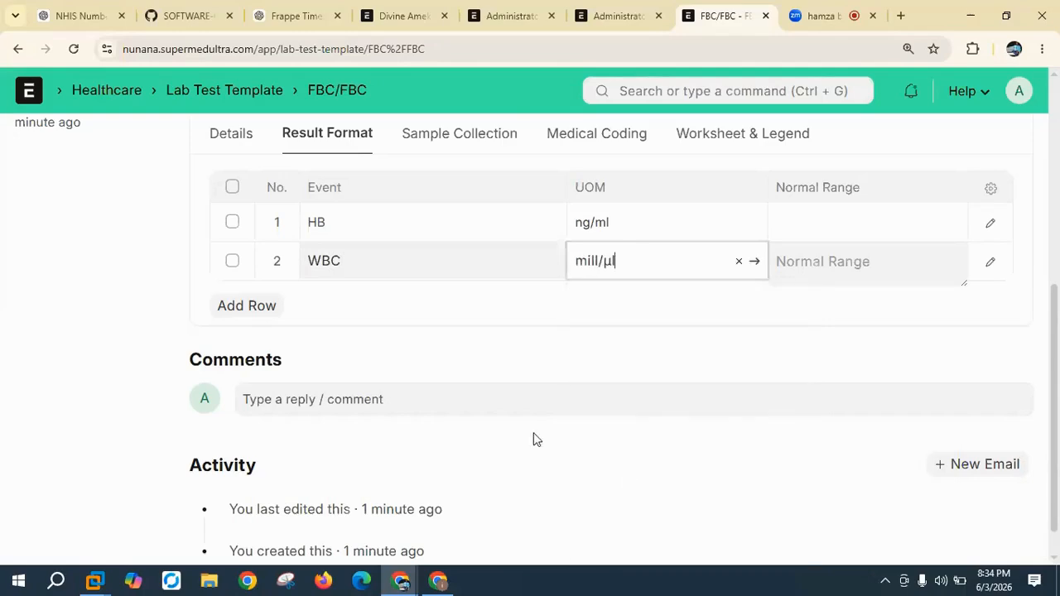
{"action": "left_click", "coordinate": [865, 223]}
{"action": "left_click", "coordinate": [837, 231]}
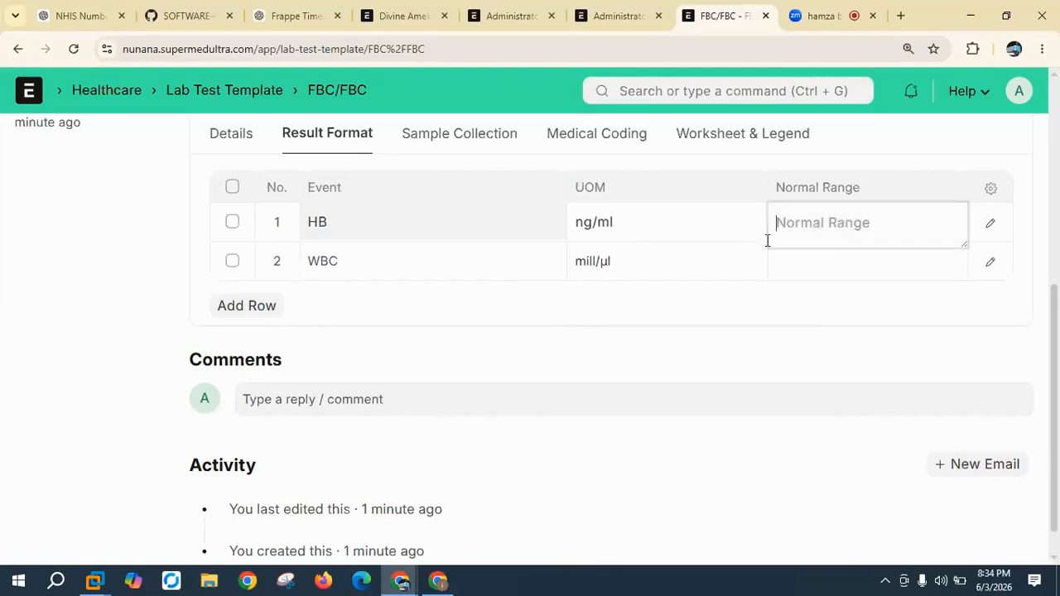
{"action": "left_click", "coordinate": [834, 265]}
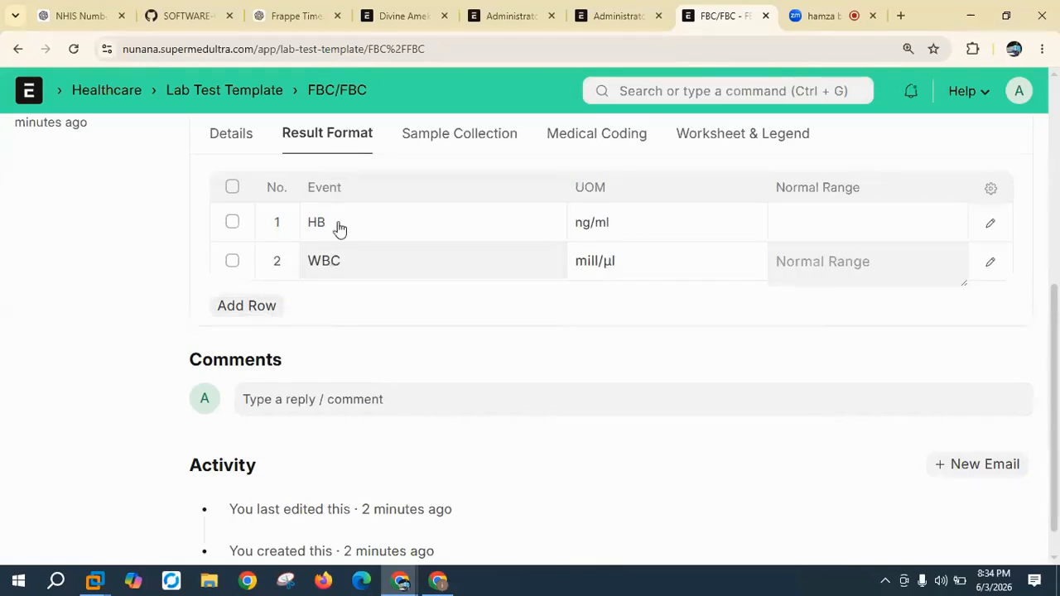
Step: Add a third row to the Compound results table and change the first row's event to PLT
{"action": "left_click", "coordinate": [263, 305]}
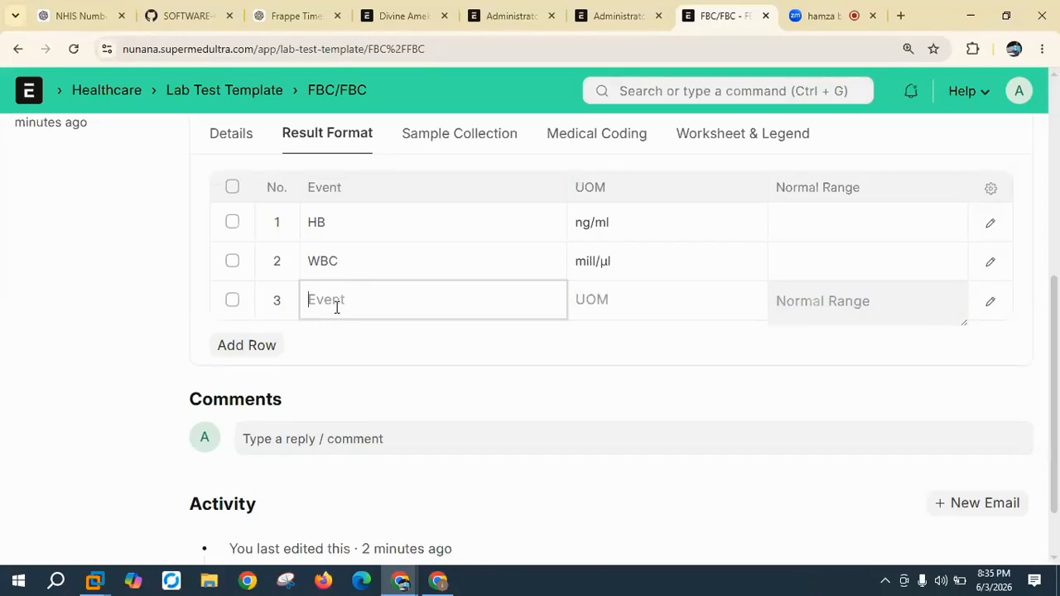
{"action": "left_click", "coordinate": [325, 223]}
{"action": "left_click_drag", "start_coordinate": [317, 220], "coordinate": [300, 225]}
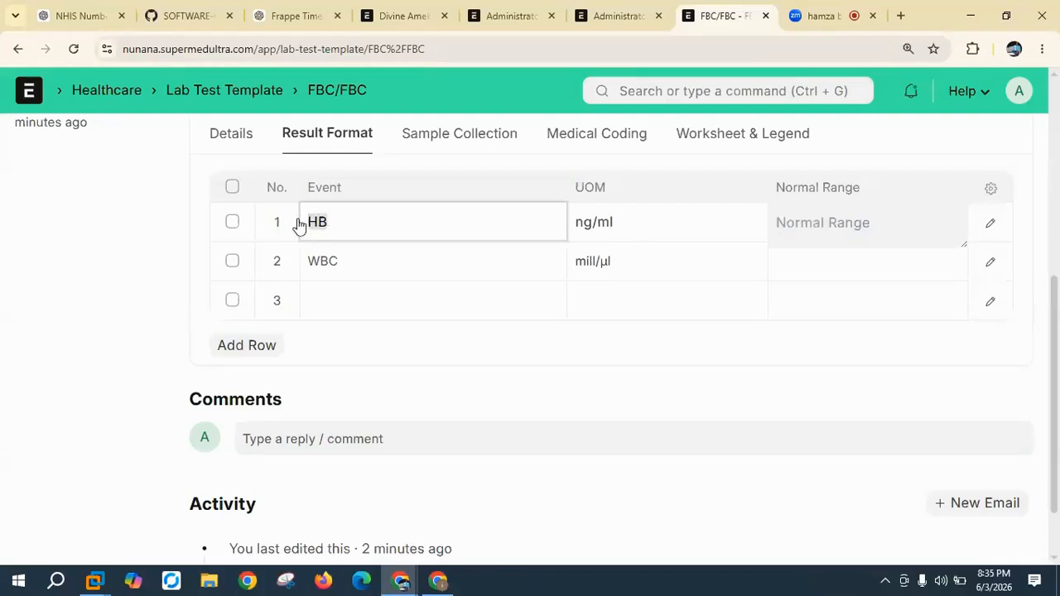
{"action": "type", "text": "PLT"}
Step: Enter HB as the event of the third row in the Compound results table
{"action": "left_click", "coordinate": [350, 297]}
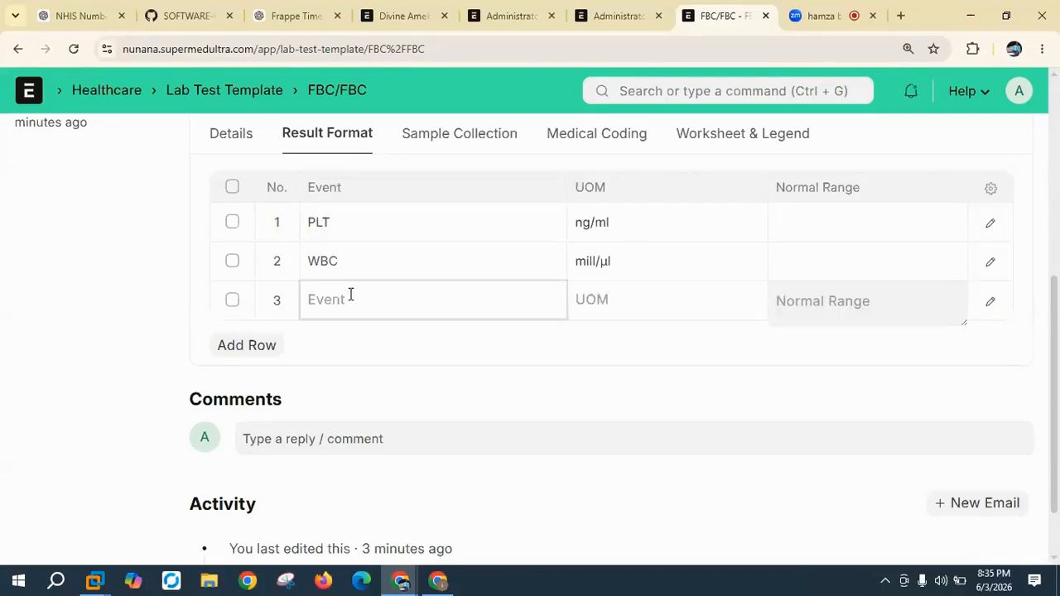
{"action": "type", "text": "Hb"}
{"action": "key", "text": "BackSpace"}
{"action": "key", "text": "BackSpace"}
{"action": "type", "text": "HB"}
Step: Try pg/ml as the unit of measure of the HB row, and clear it again
{"action": "left_click", "coordinate": [595, 304]}
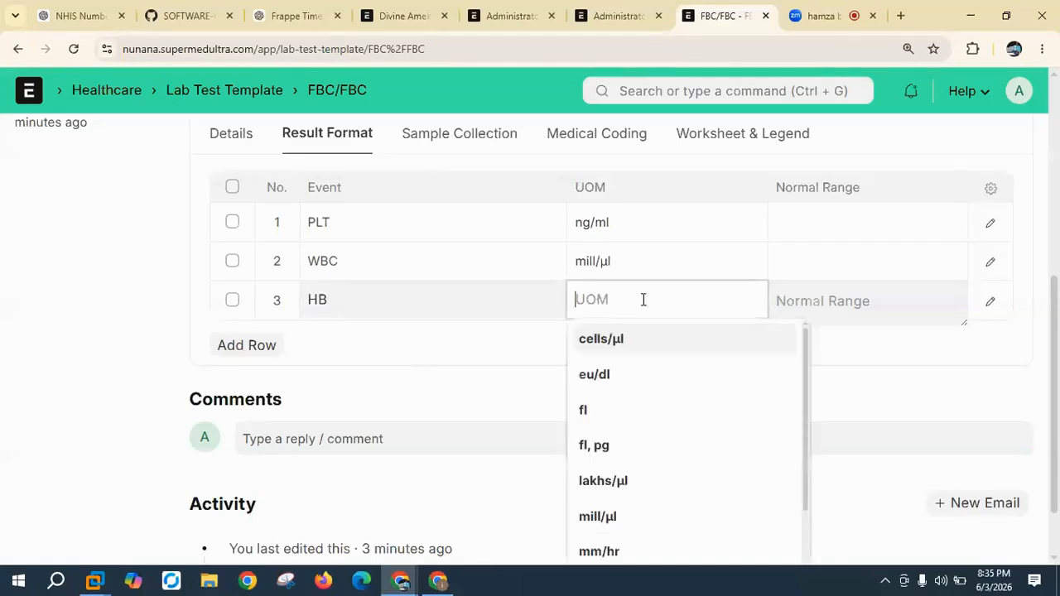
{"action": "scroll", "coordinate": [605, 428], "scroll_direction": "down", "scroll_amount": 2}
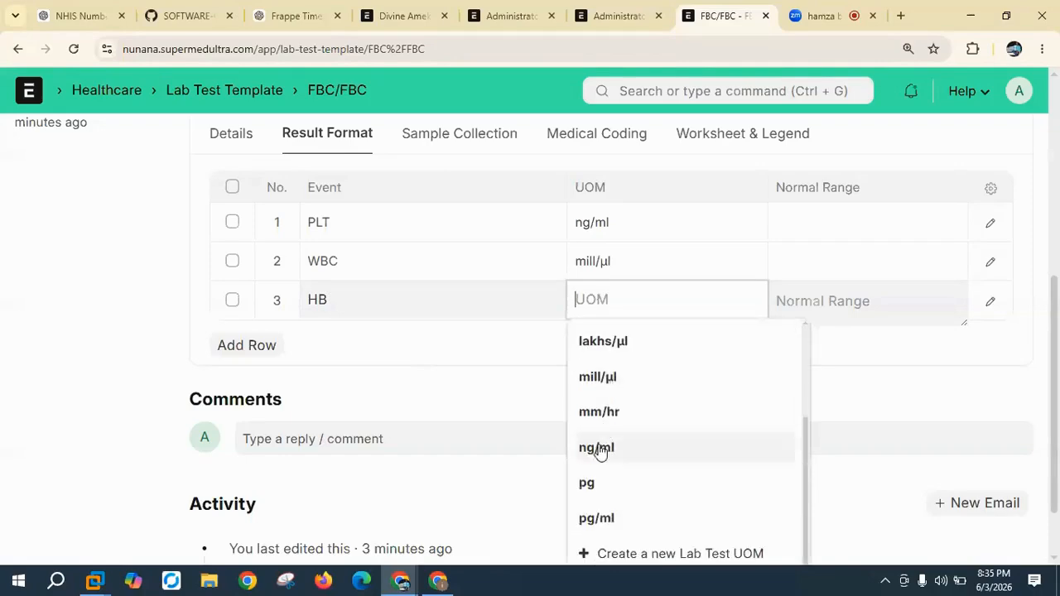
{"action": "scroll", "coordinate": [592, 524], "scroll_direction": "down", "scroll_amount": 1}
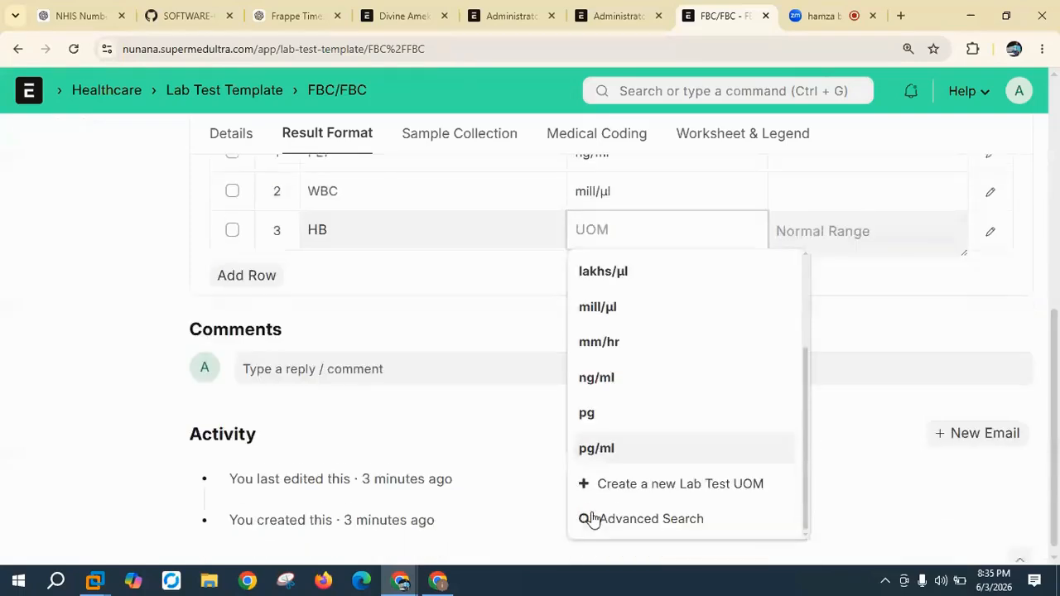
{"action": "left_click", "coordinate": [605, 438]}
{"action": "scroll", "coordinate": [629, 266], "scroll_direction": "up", "scroll_amount": 2}
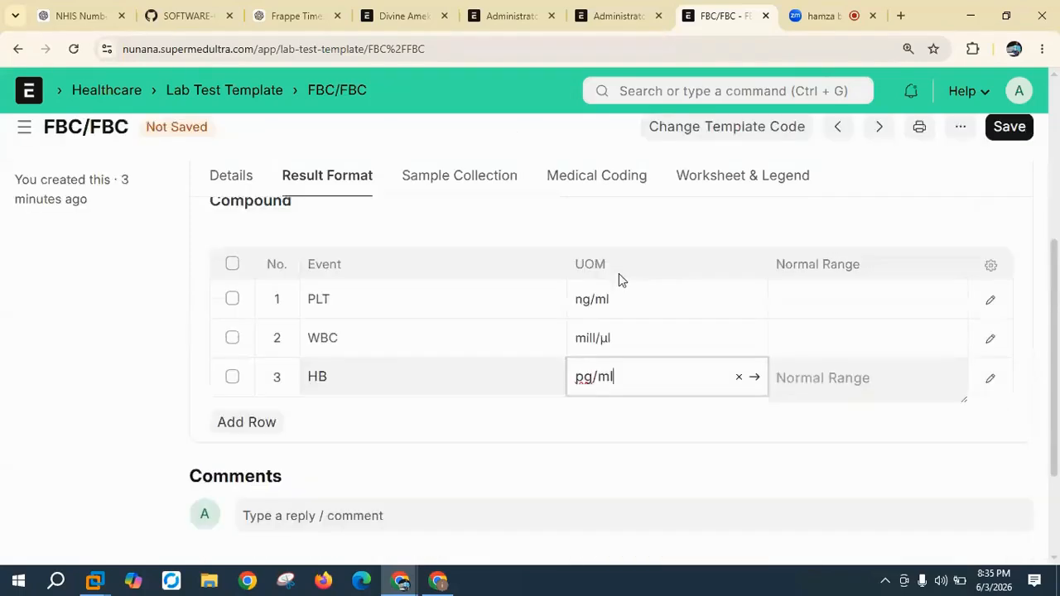
{"action": "left_click_drag", "start_coordinate": [627, 375], "coordinate": [565, 373]}
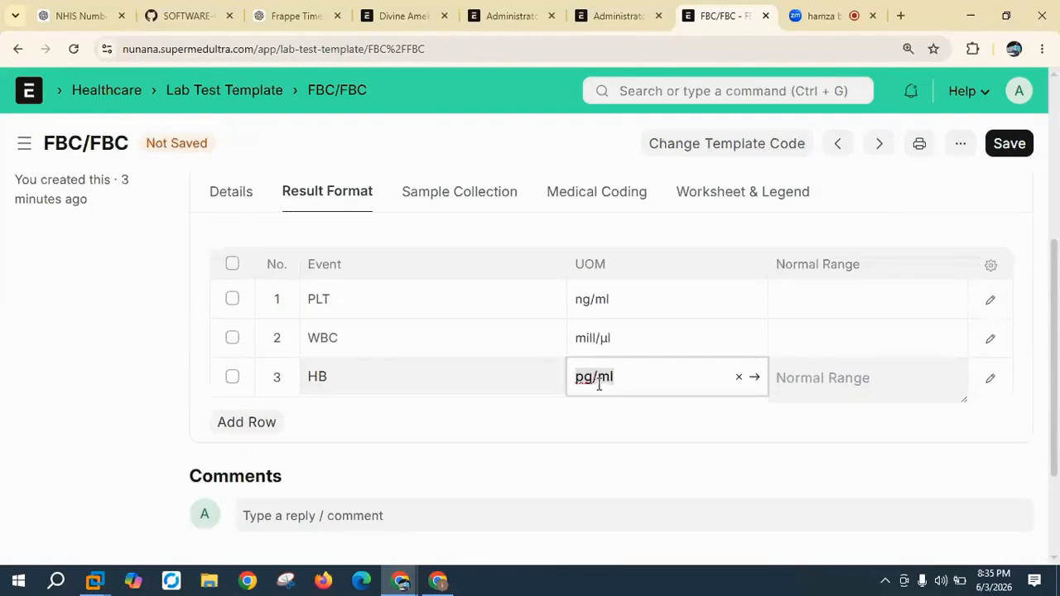
{"action": "key", "text": "BackSpace"}
Step: Try to create a new lab test unit of measure named g/dL from the HB row, and discard the form
{"action": "scroll", "coordinate": [613, 405], "scroll_direction": "down", "scroll_amount": 5}
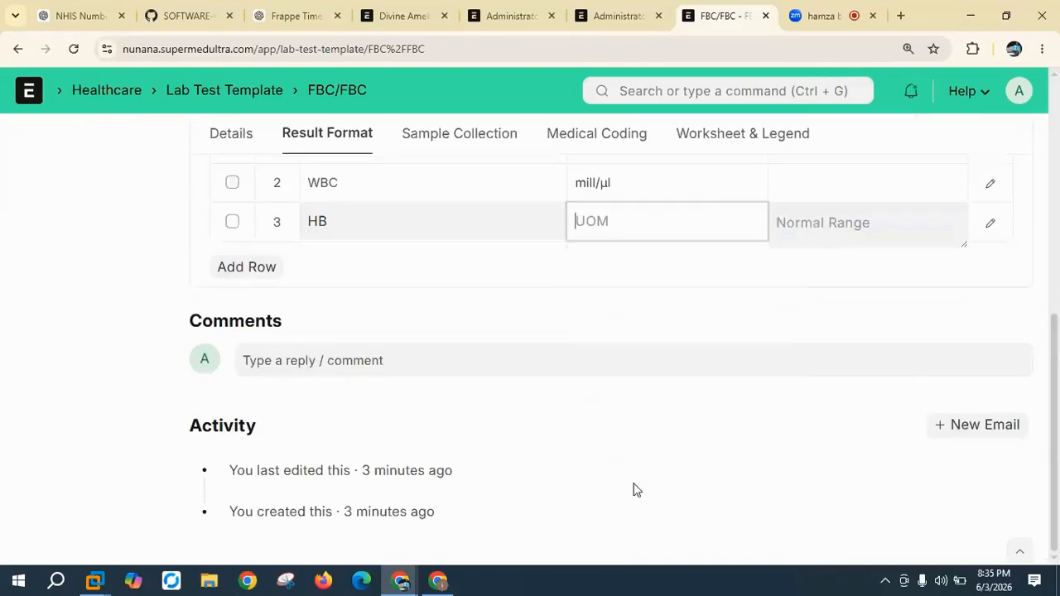
{"action": "left_click", "coordinate": [632, 487]}
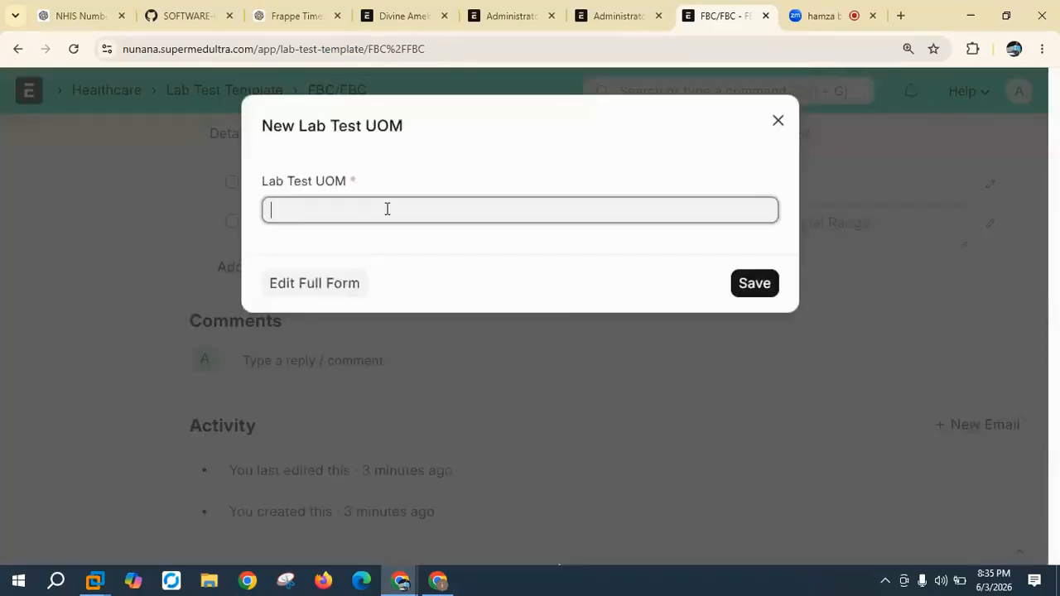
{"action": "type", "text": "G/DL"}
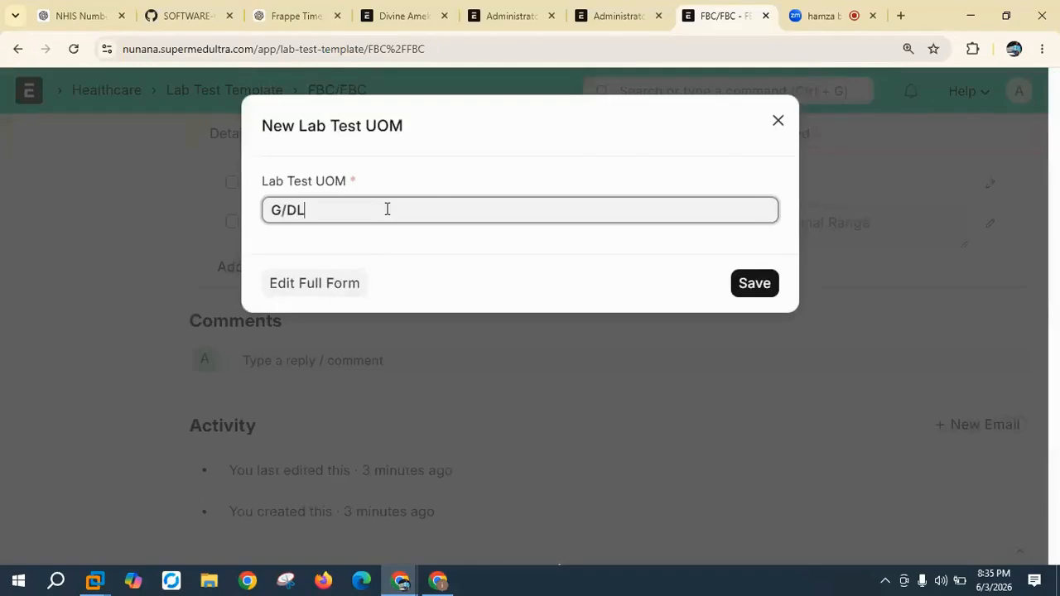
{"action": "key", "text": "BackSpace"}
{"action": "key", "text": "BackSpace"}
{"action": "key", "text": "BackSpace"}
{"action": "key", "text": "BackSpace"}
{"action": "type", "text": "g/dl"}
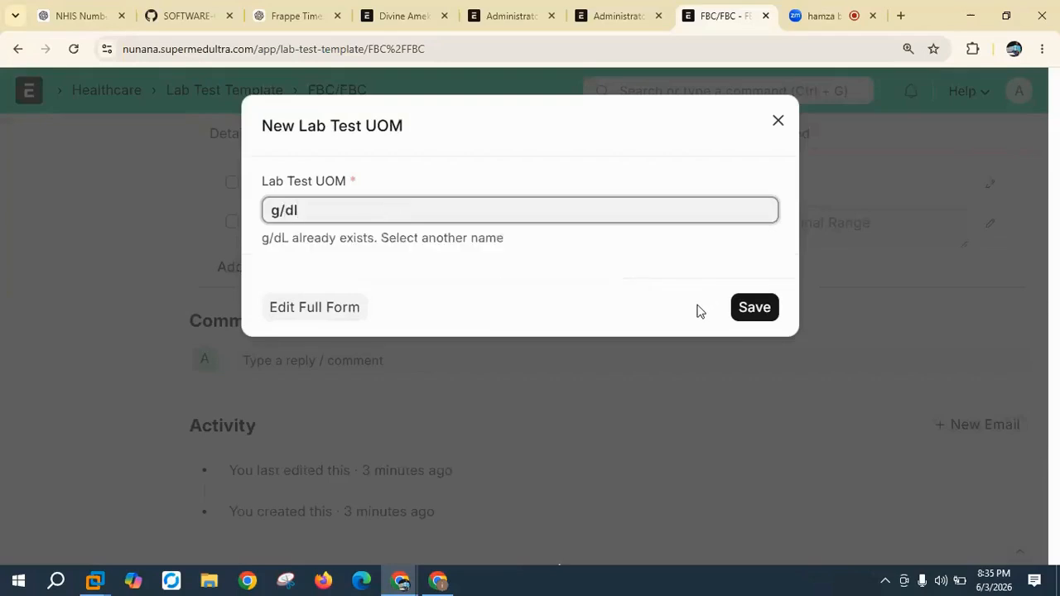
{"action": "key", "text": "BackSpace"}
{"action": "type", "text": "L"}
{"action": "left_click", "coordinate": [777, 121]}
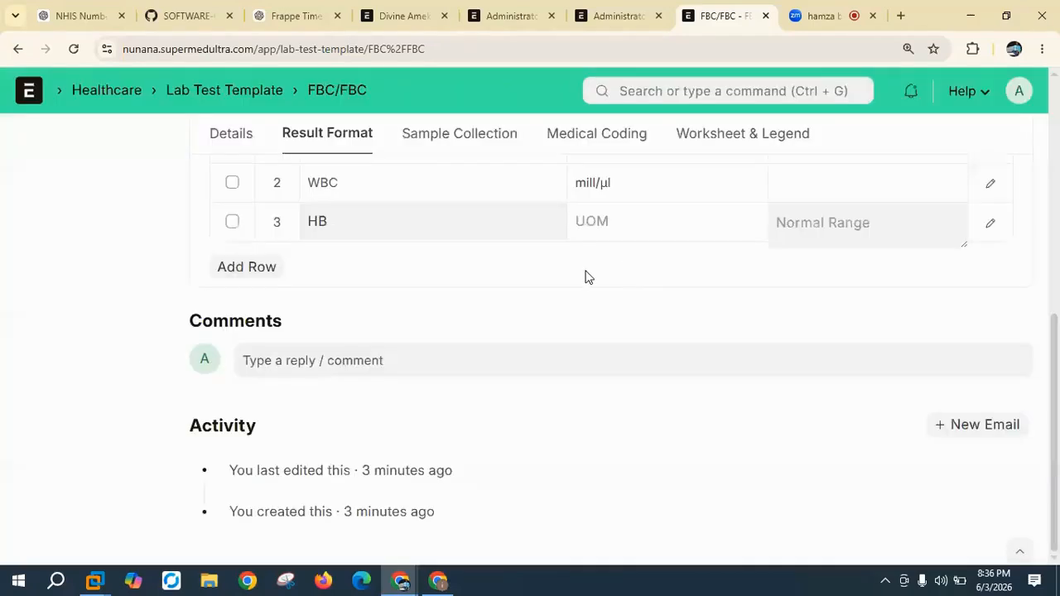
Step: Set the unit of measure of the HB row to the existing unit g/dL
{"action": "left_click", "coordinate": [604, 217]}
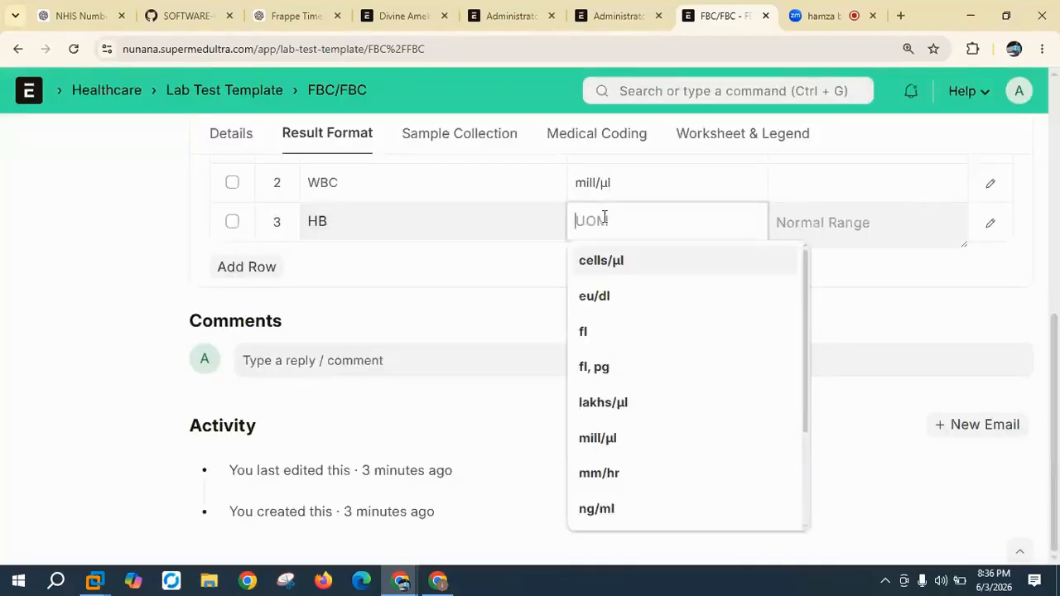
{"action": "type", "text": "G"}
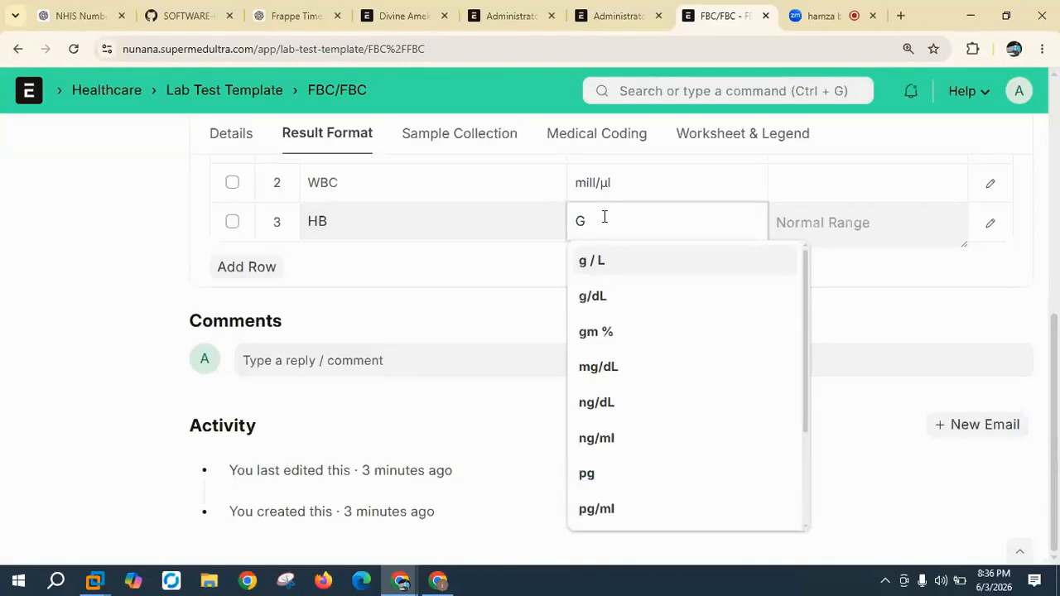
{"action": "left_click", "coordinate": [603, 300]}
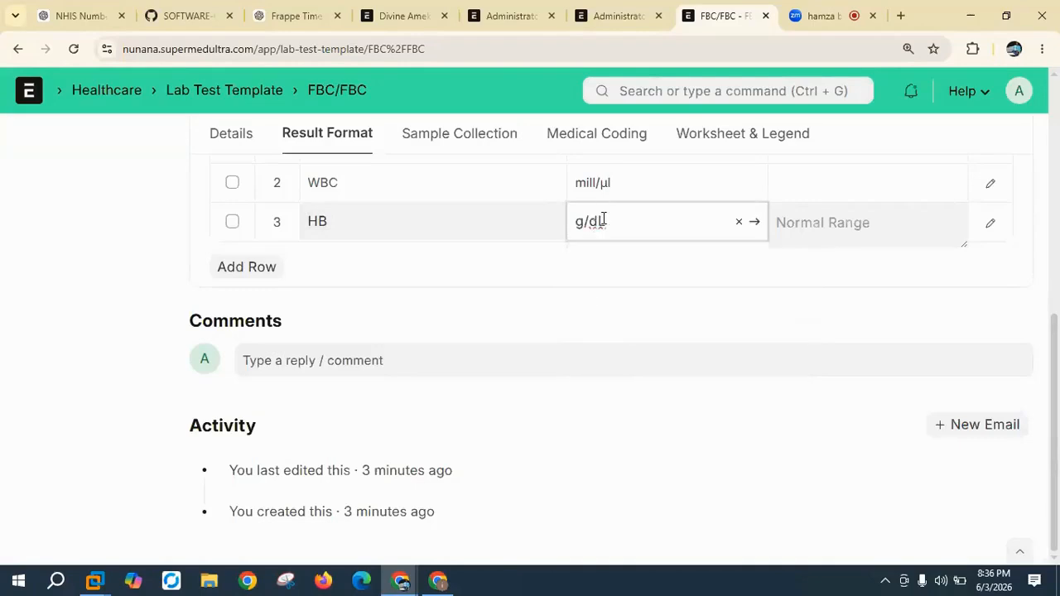
{"action": "left_click_drag", "start_coordinate": [604, 221], "coordinate": [574, 212]}
{"action": "type", "text": "G"}
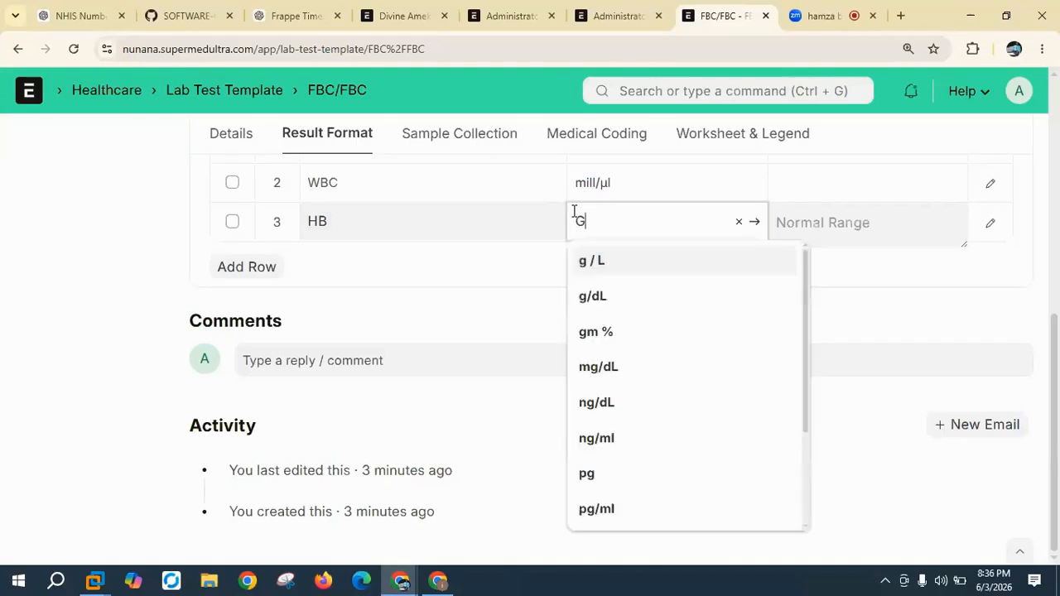
{"action": "type", "text": "/"}
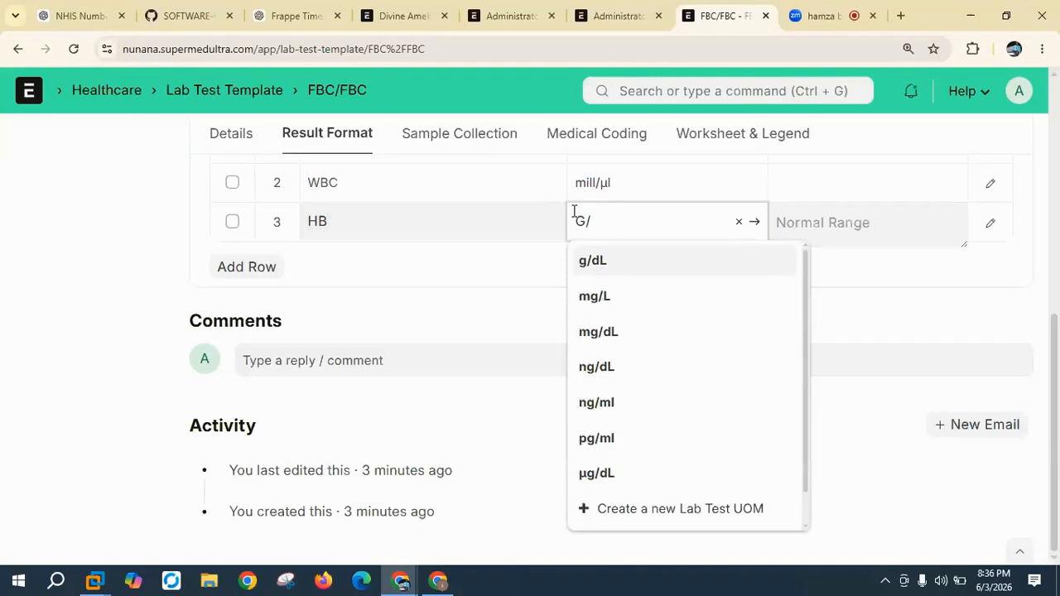
{"action": "left_click", "coordinate": [600, 264]}
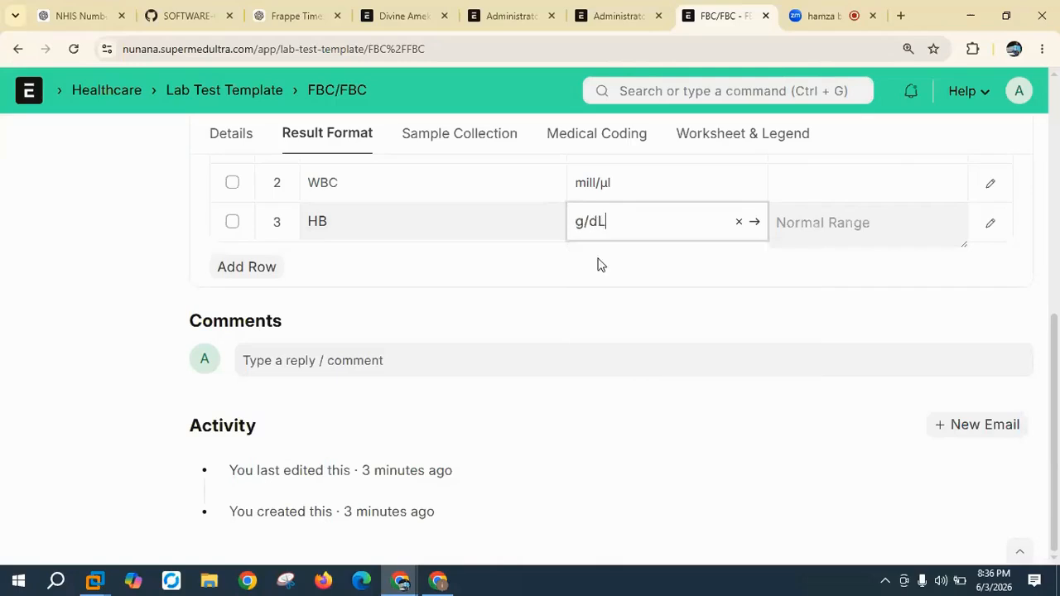
Step: Change the unit of measure of the WBC row to ng/ml
{"action": "scroll", "coordinate": [534, 311], "scroll_direction": "up", "scroll_amount": 1}
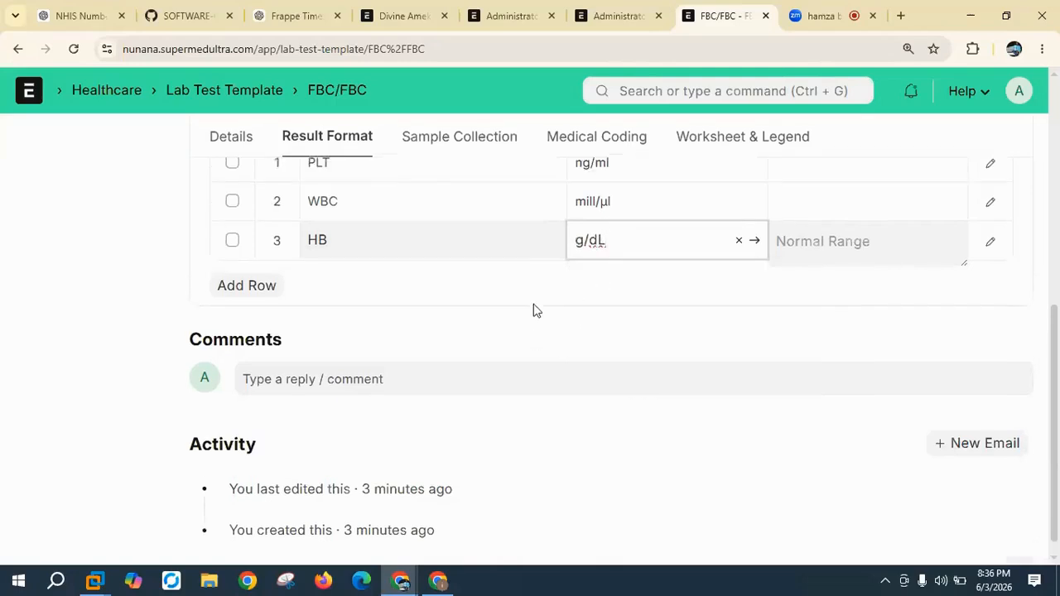
{"action": "scroll", "coordinate": [534, 310], "scroll_direction": "up", "scroll_amount": 2}
{"action": "left_click", "coordinate": [615, 335]}
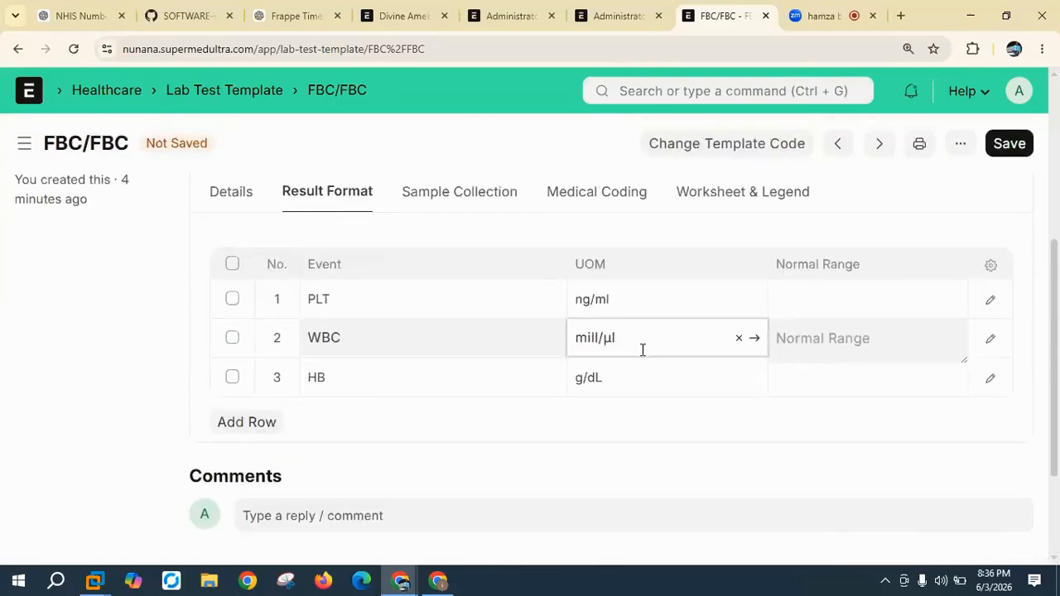
{"action": "left_click_drag", "start_coordinate": [635, 334], "coordinate": [554, 338]}
{"action": "type", "text": "X"}
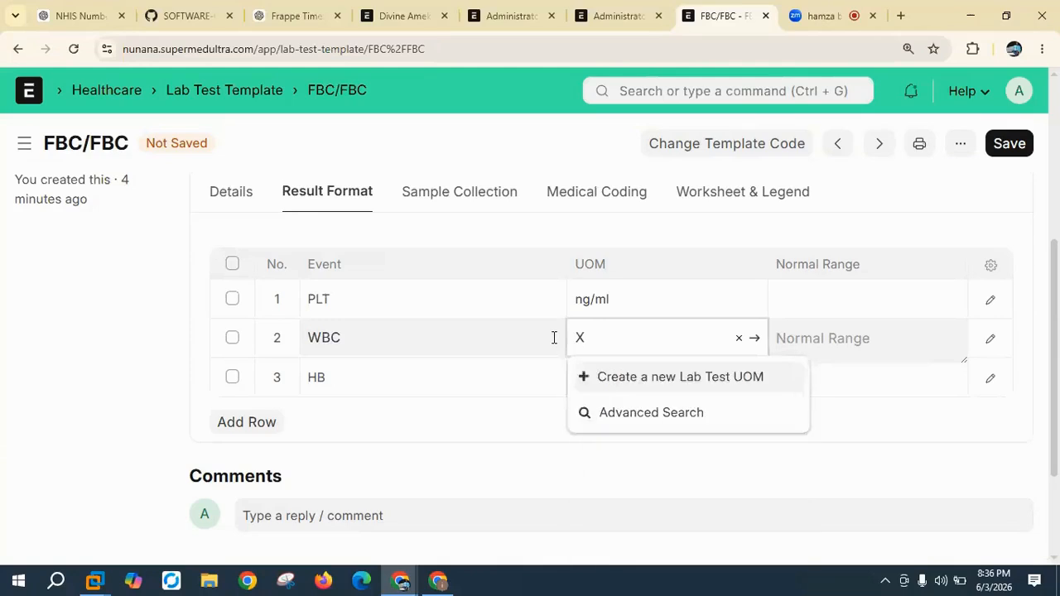
{"action": "key", "text": "BackSpace"}
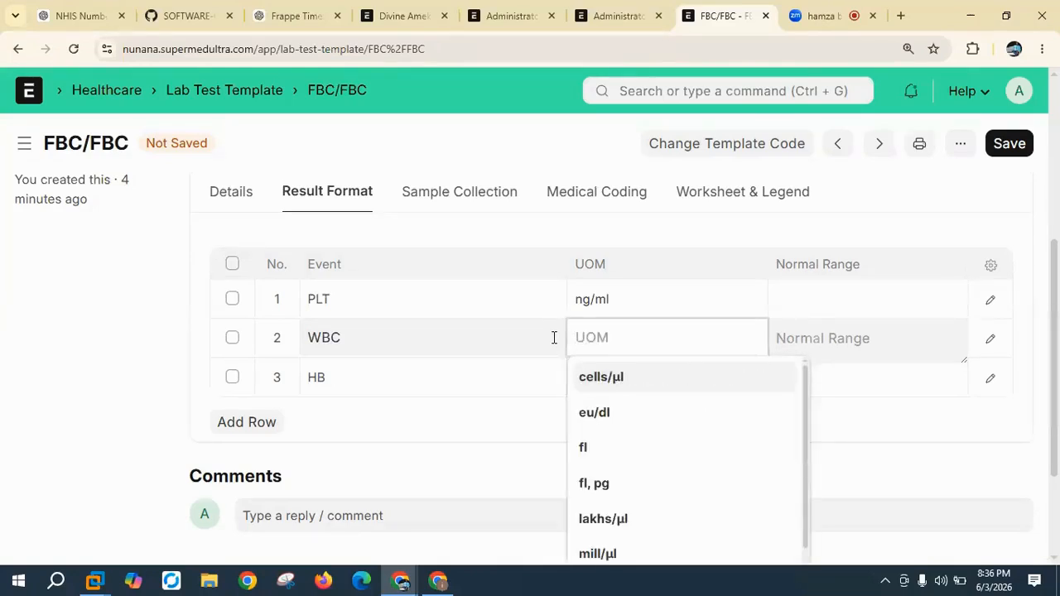
{"action": "type", "text": "x"}
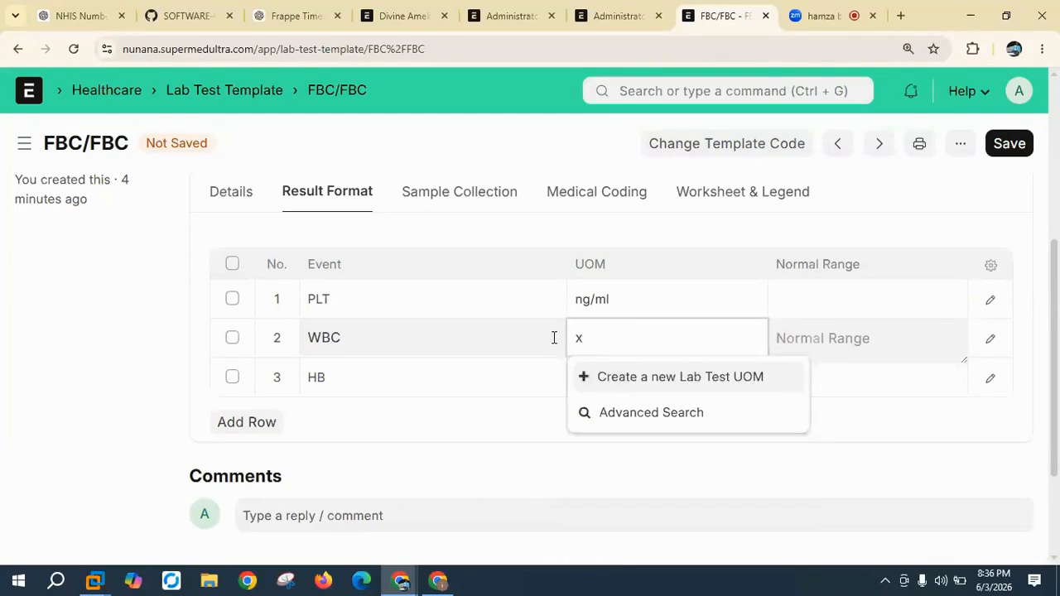
{"action": "key", "text": "BackSpace"}
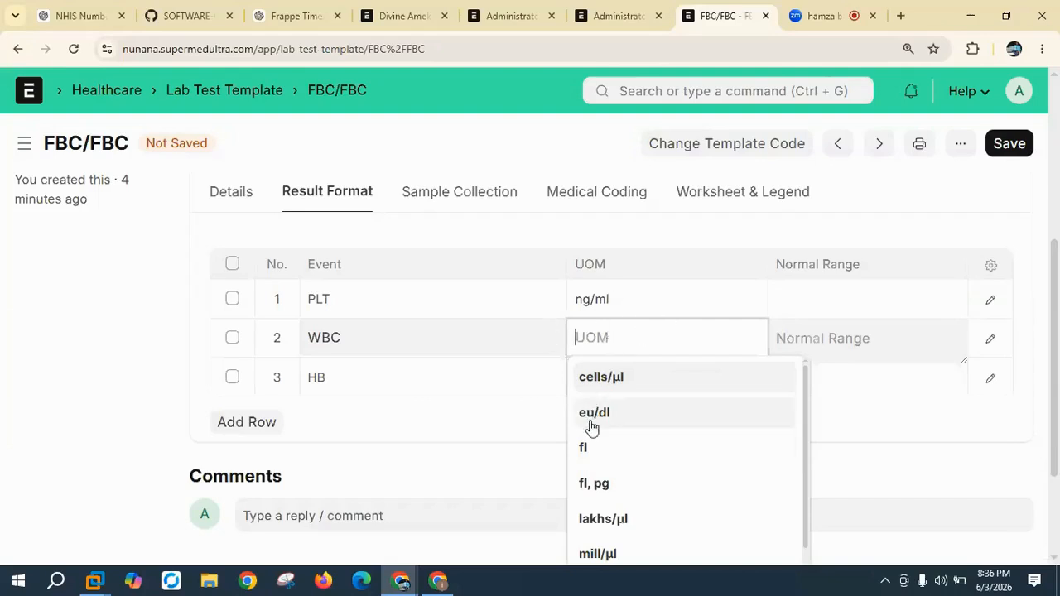
{"action": "scroll", "coordinate": [592, 469], "scroll_direction": "down", "scroll_amount": 2}
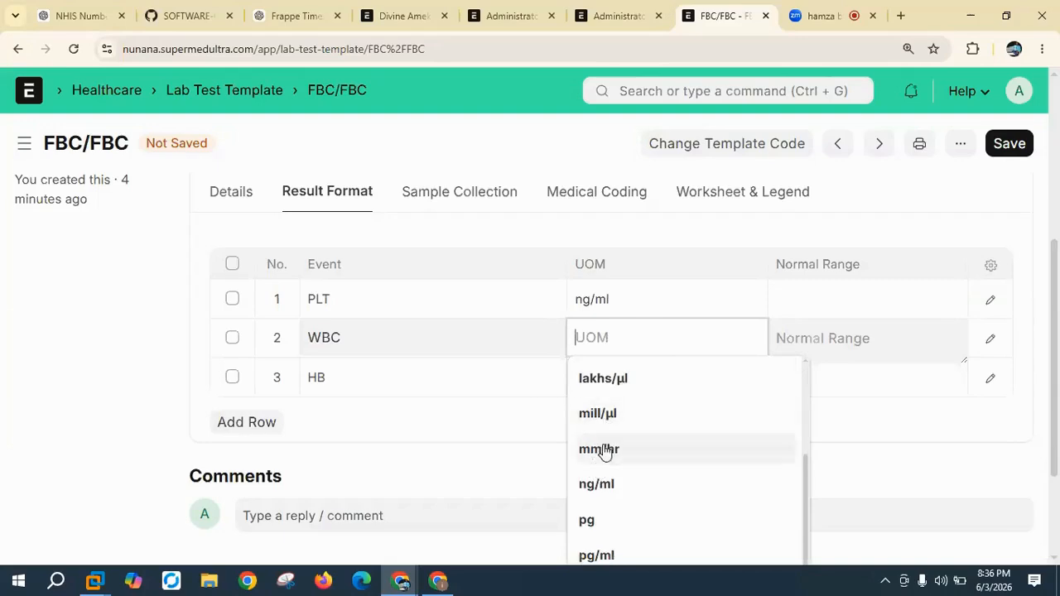
{"action": "left_click", "coordinate": [612, 484]}
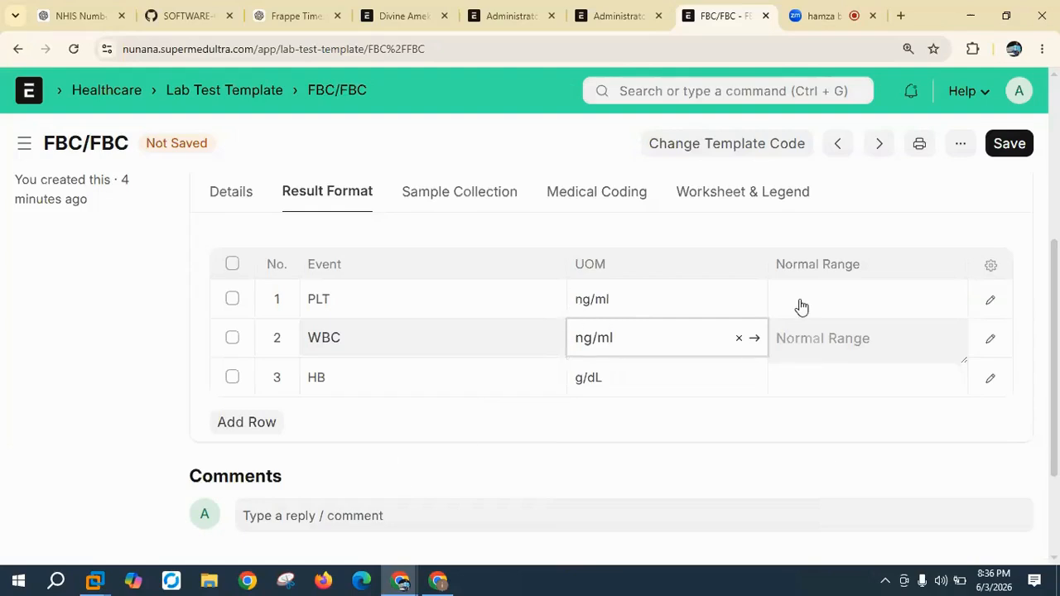
{"action": "scroll", "coordinate": [892, 249], "scroll_direction": "up", "scroll_amount": 3}
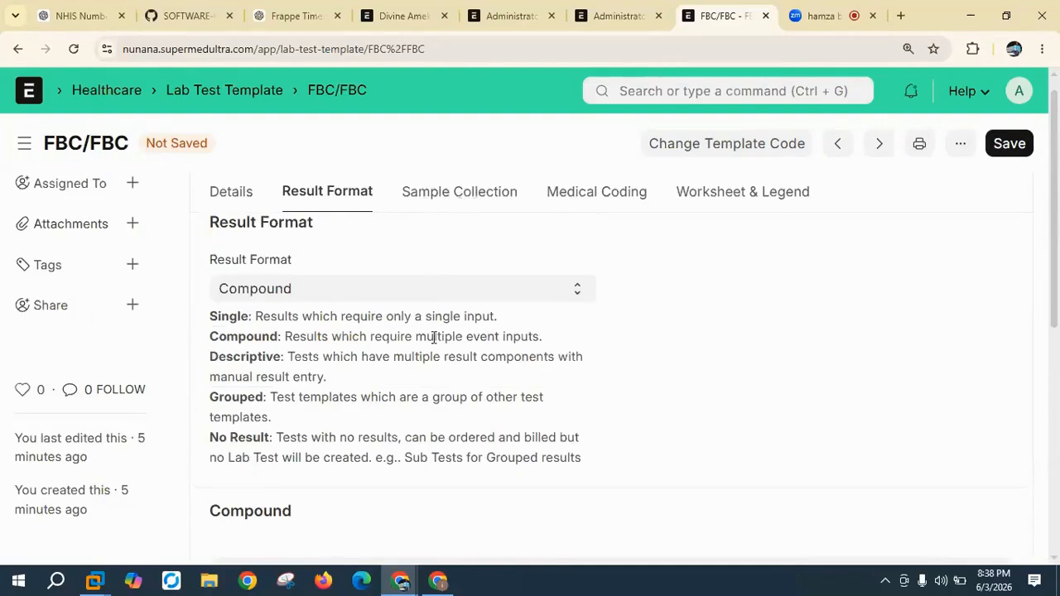
{"action": "scroll", "coordinate": [433, 337], "scroll_direction": "down", "scroll_amount": 5}
{"action": "scroll", "coordinate": [634, 343], "scroll_direction": "up", "scroll_amount": 4}
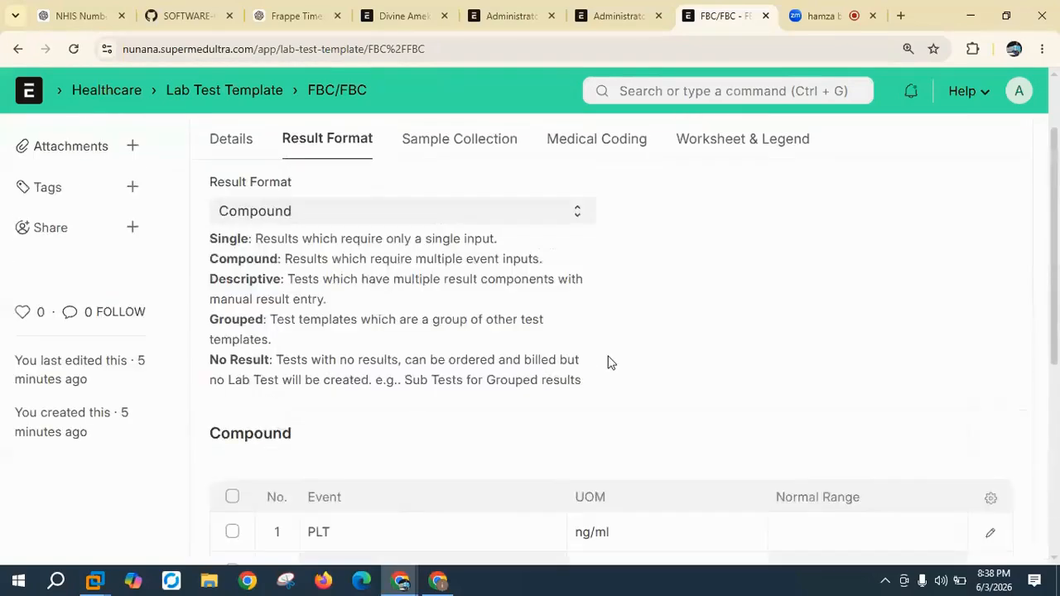
Step: Examine the sample collection settings of the FBC template: sample, quantity and collection details
{"action": "scroll", "coordinate": [609, 362], "scroll_direction": "up", "scroll_amount": 2}
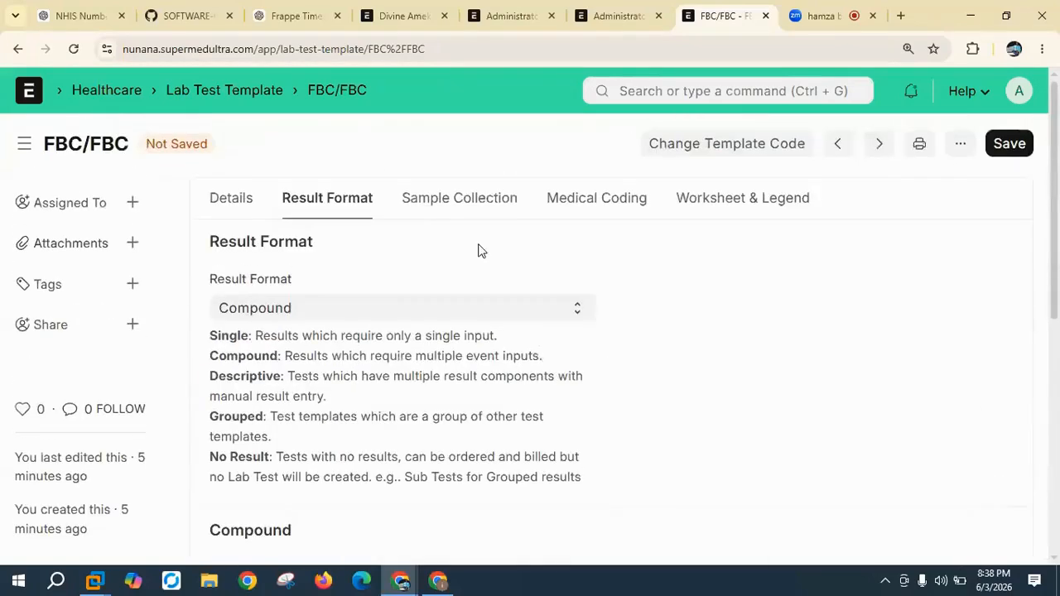
{"action": "left_click", "coordinate": [453, 203]}
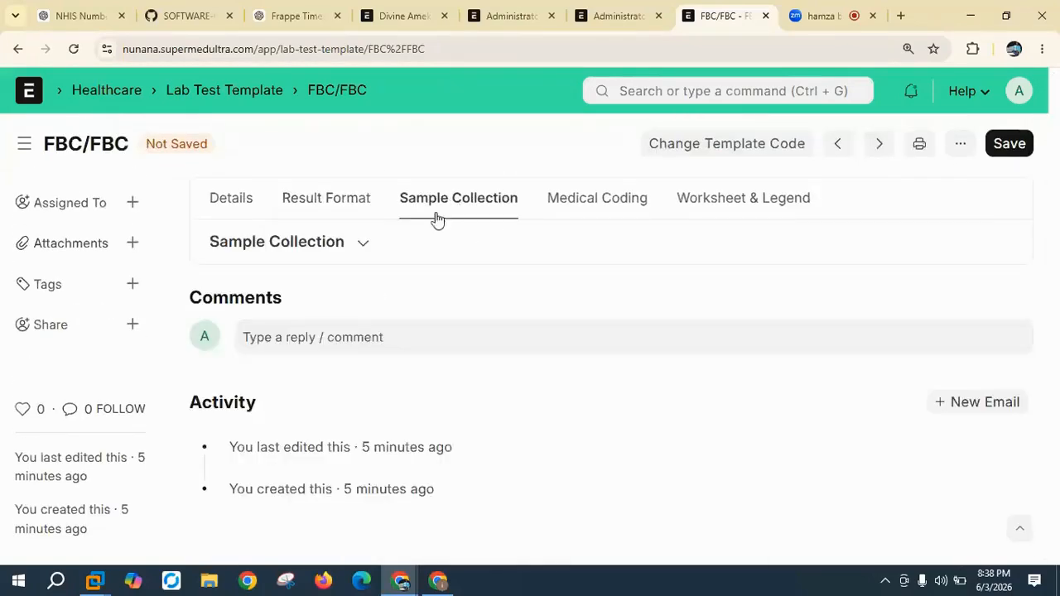
{"action": "left_click", "coordinate": [362, 244]}
{"action": "left_click", "coordinate": [333, 304]}
{"action": "left_click", "coordinate": [333, 303]}
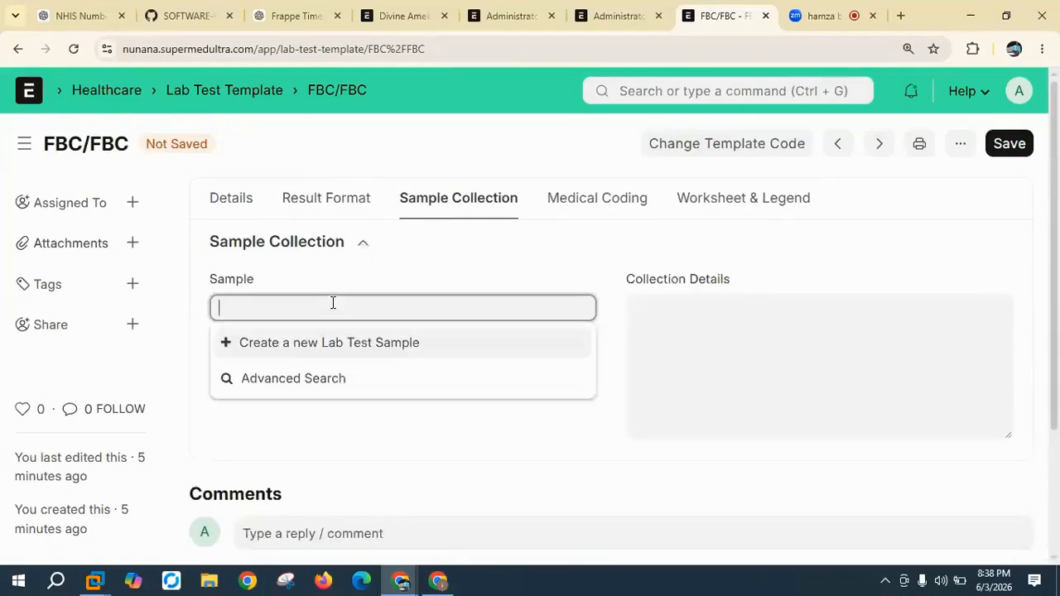
{"action": "left_click", "coordinate": [633, 251]}
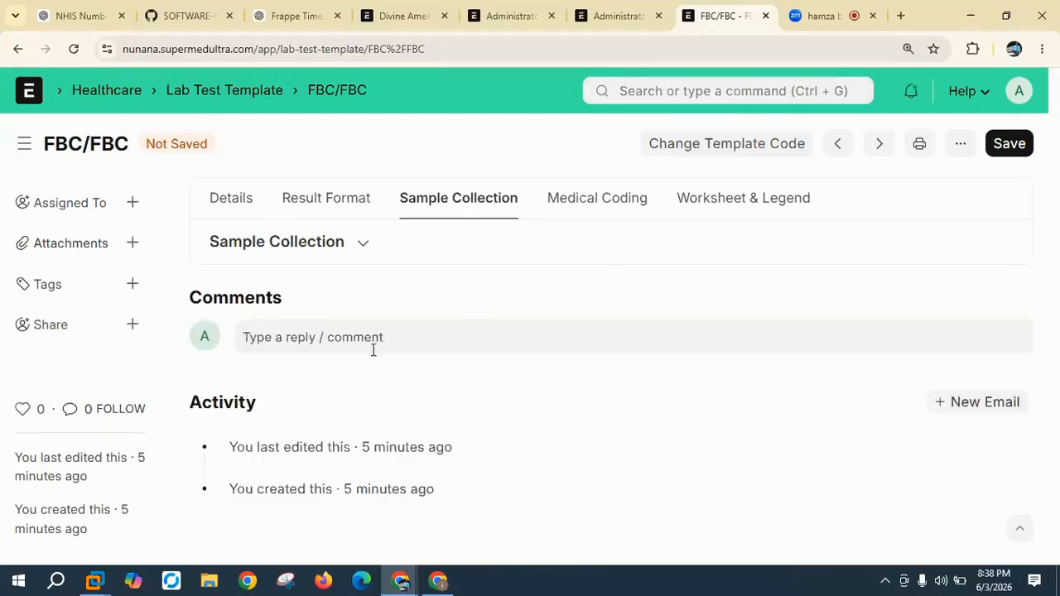
{"action": "left_click", "coordinate": [356, 245]}
{"action": "left_click_drag", "start_coordinate": [296, 376], "coordinate": [225, 377]}
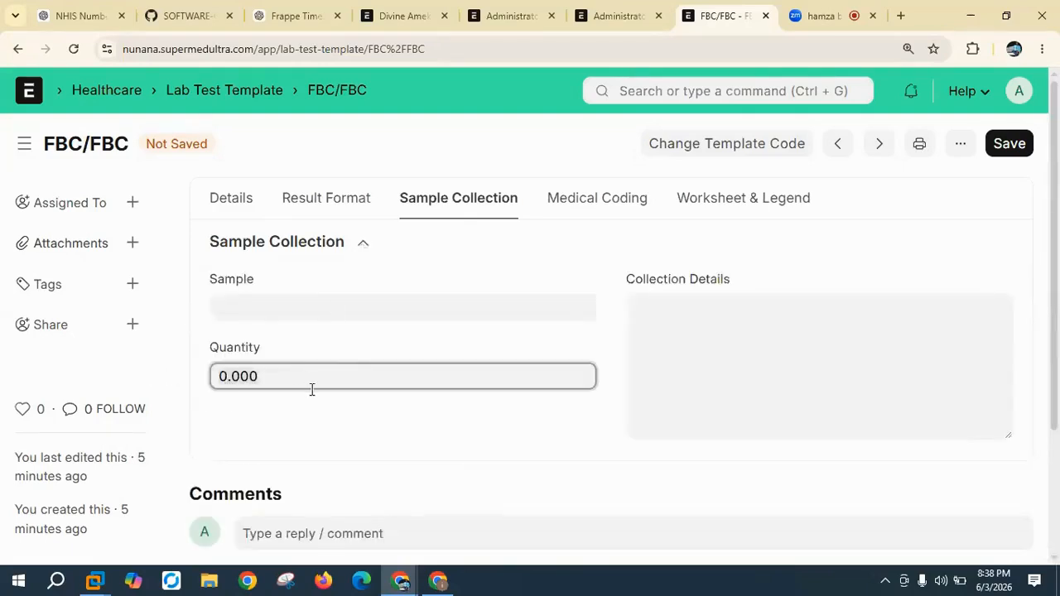
{"action": "left_click", "coordinate": [684, 328]}
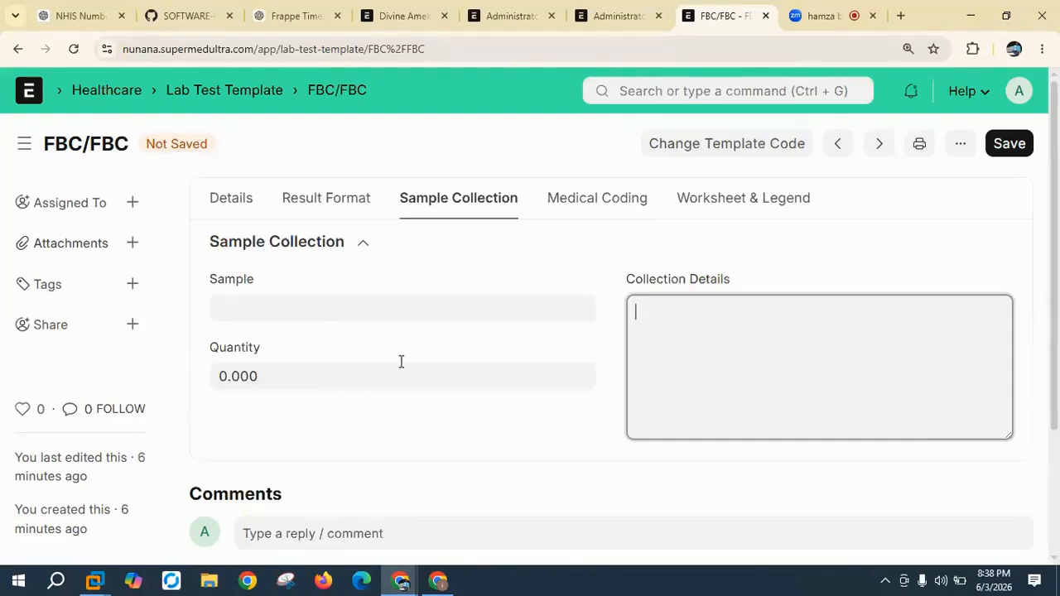
Step: Look through the template's medical codes table, worksheet instructions and service request defaults
{"action": "left_click", "coordinate": [593, 201]}
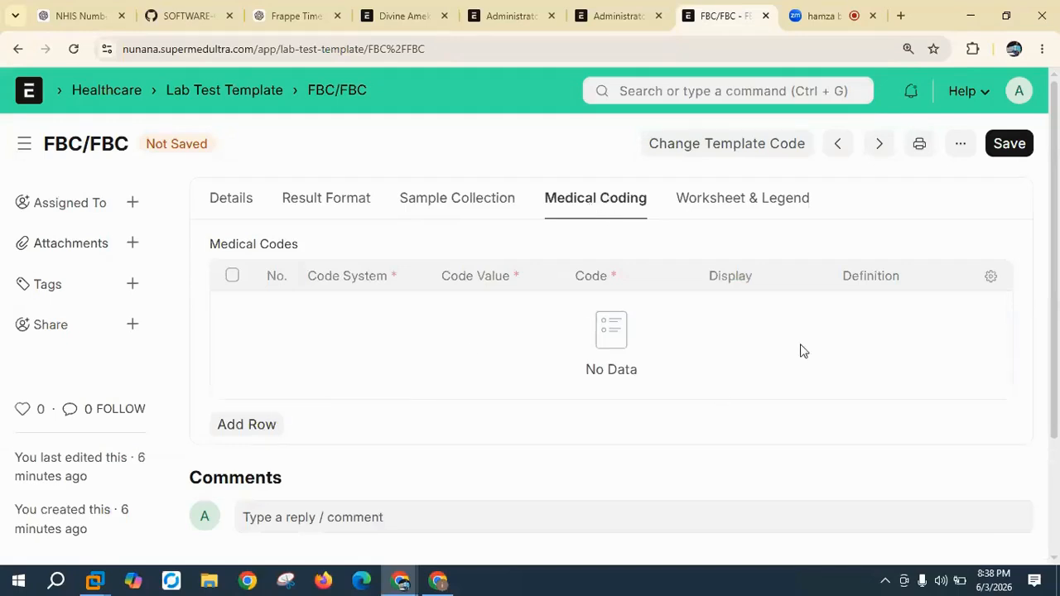
{"action": "left_click", "coordinate": [754, 202]}
{"action": "scroll", "coordinate": [355, 379], "scroll_direction": "down", "scroll_amount": 1}
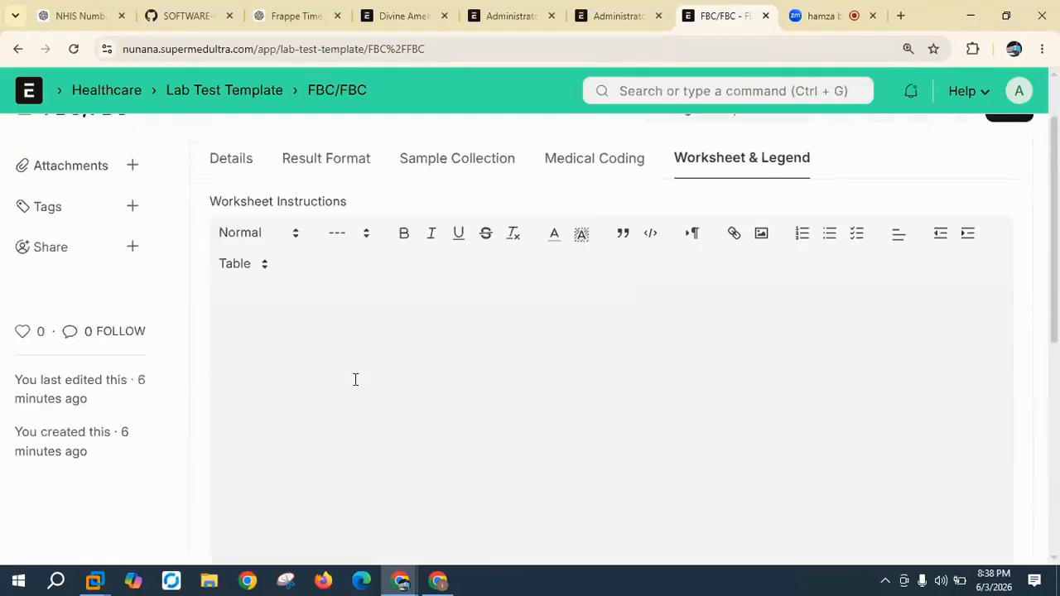
{"action": "scroll", "coordinate": [355, 380], "scroll_direction": "down", "scroll_amount": 3}
{"action": "scroll", "coordinate": [356, 383], "scroll_direction": "up", "scroll_amount": 2}
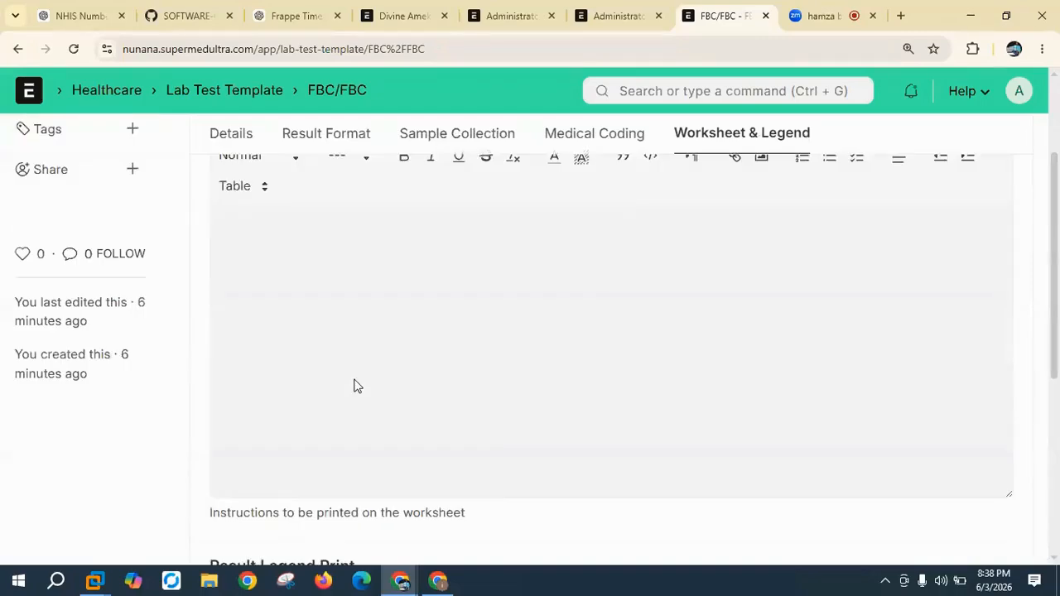
{"action": "scroll", "coordinate": [356, 386], "scroll_direction": "up", "scroll_amount": 2}
{"action": "scroll", "coordinate": [366, 355], "scroll_direction": "down", "scroll_amount": 3}
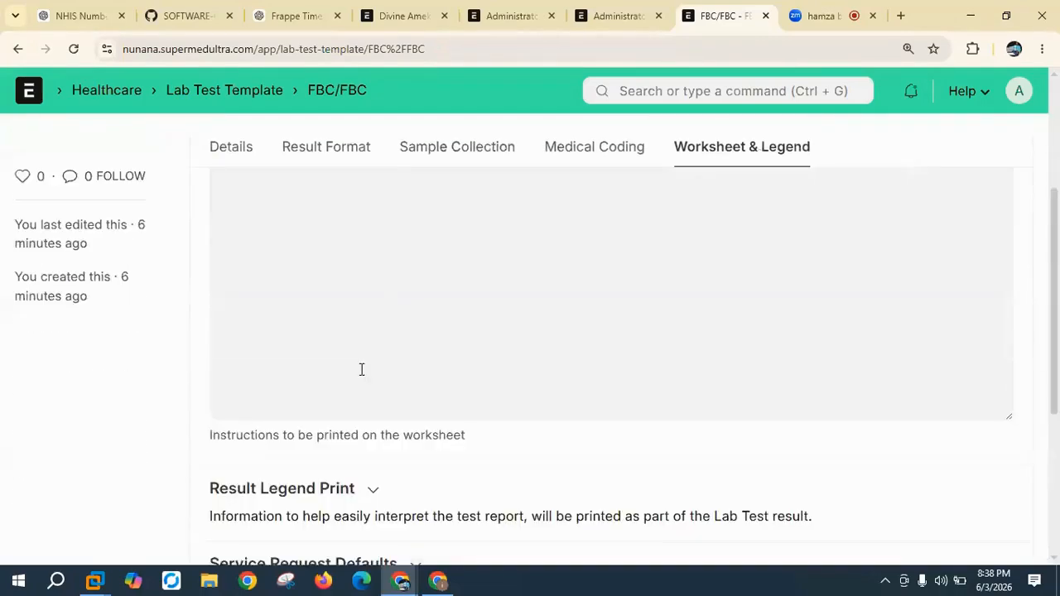
{"action": "scroll", "coordinate": [361, 373], "scroll_direction": "down", "scroll_amount": 2}
{"action": "left_click", "coordinate": [388, 407]}
{"action": "scroll", "coordinate": [388, 406], "scroll_direction": "down", "scroll_amount": 2}
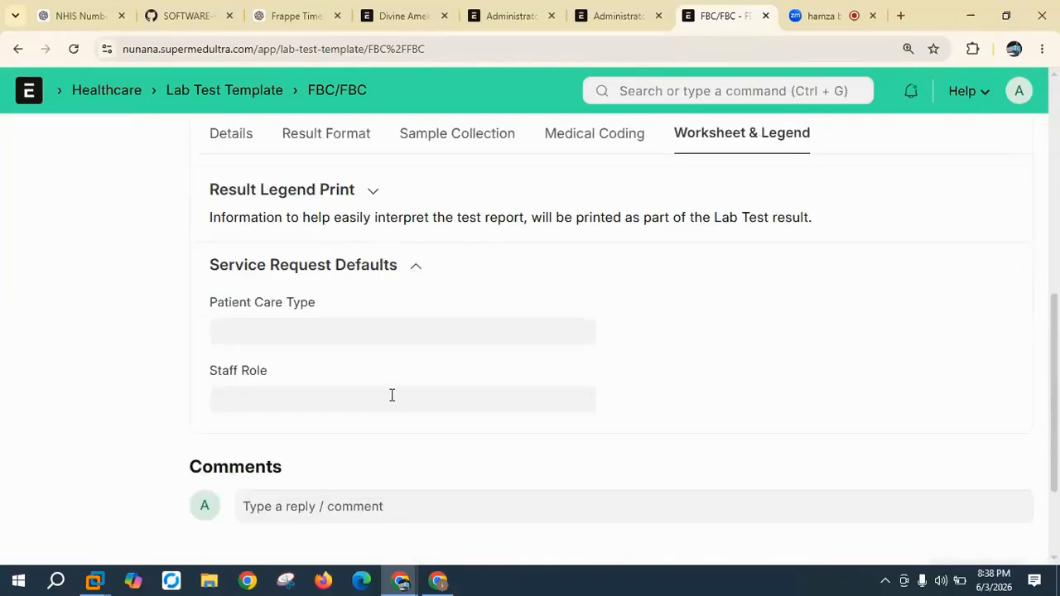
{"action": "scroll", "coordinate": [559, 322], "scroll_direction": "up", "scroll_amount": 5}
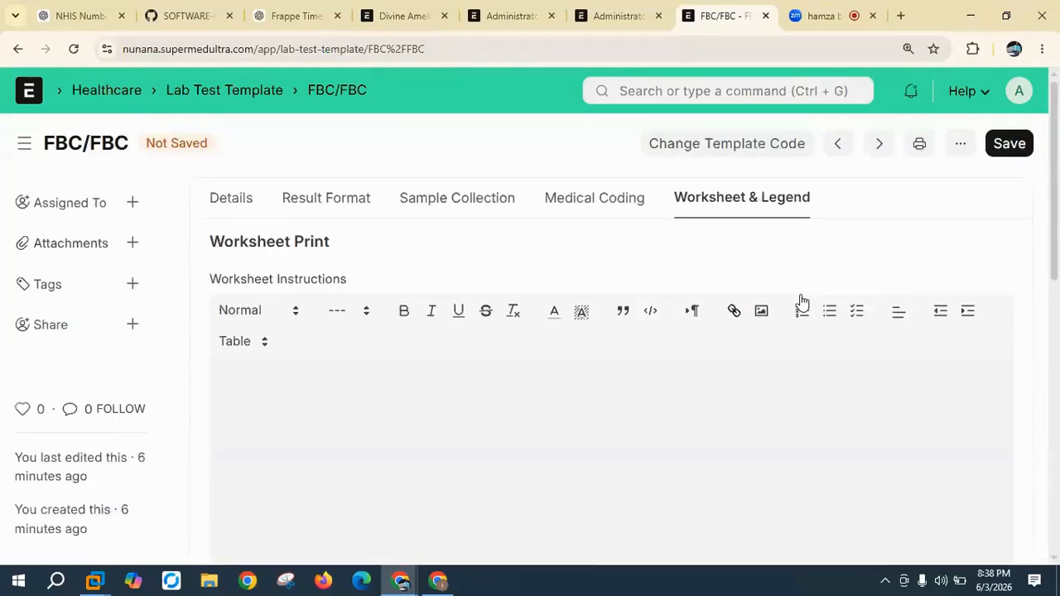
Step: Save the FBC lab test template and review the events and units in its compound result format
{"action": "left_click", "coordinate": [1013, 143]}
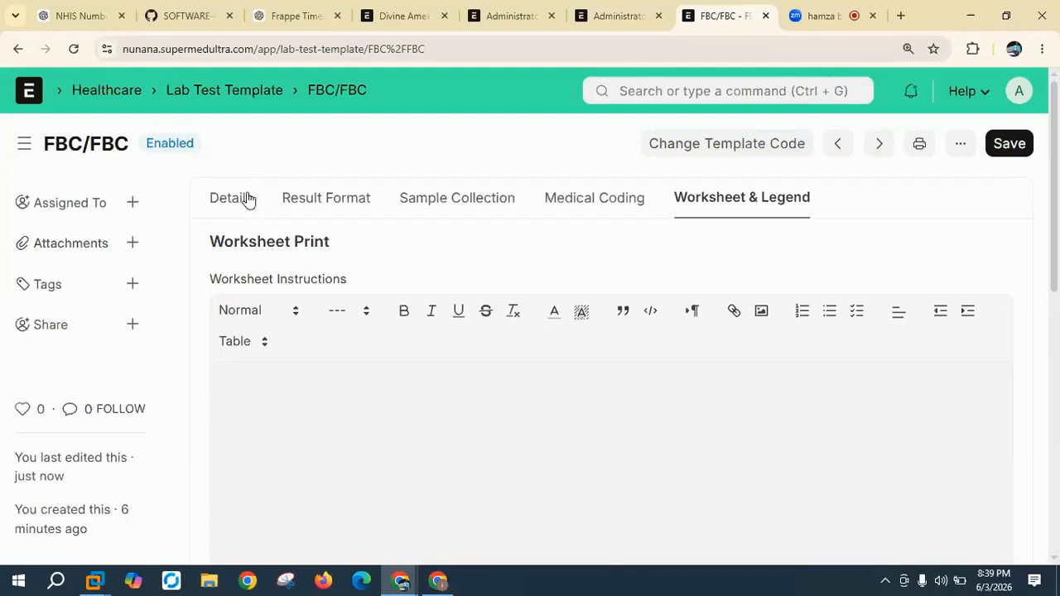
{"action": "left_click", "coordinate": [303, 197]}
{"action": "scroll", "coordinate": [328, 329], "scroll_direction": "down", "scroll_amount": 5}
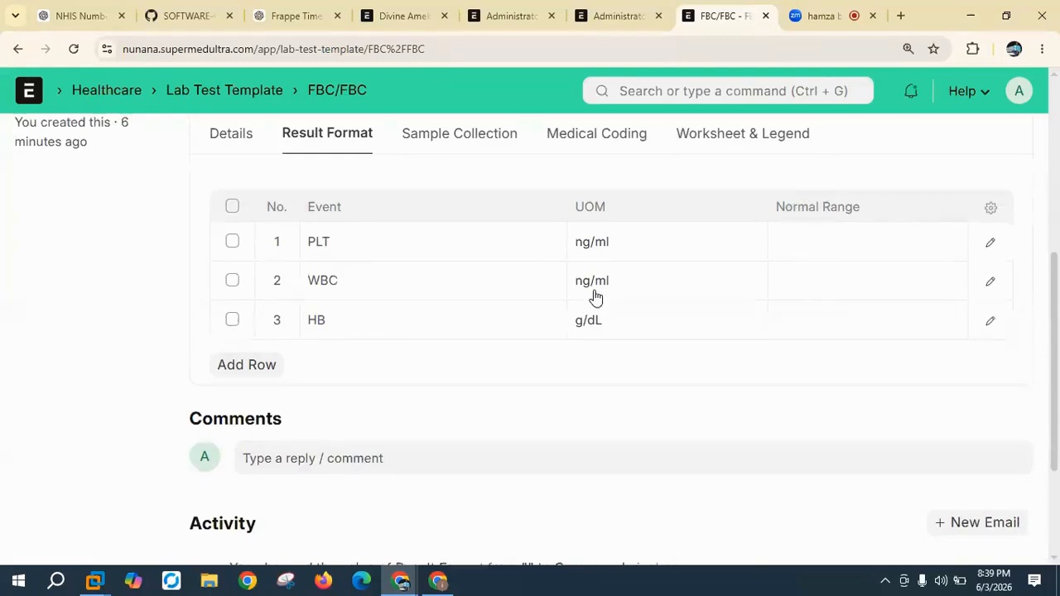
{"action": "scroll", "coordinate": [595, 297], "scroll_direction": "up", "scroll_amount": 5}
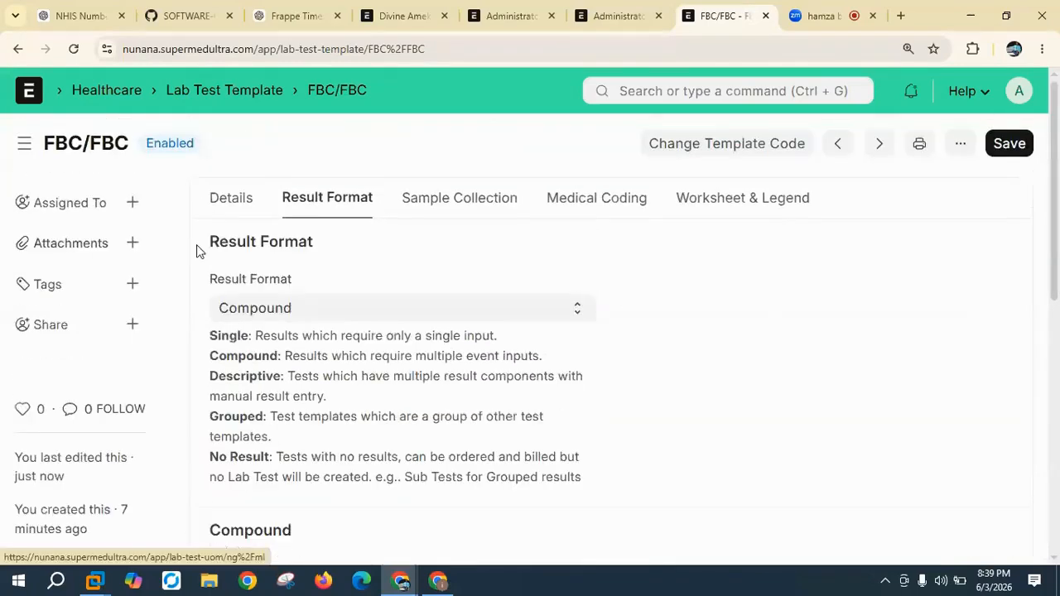